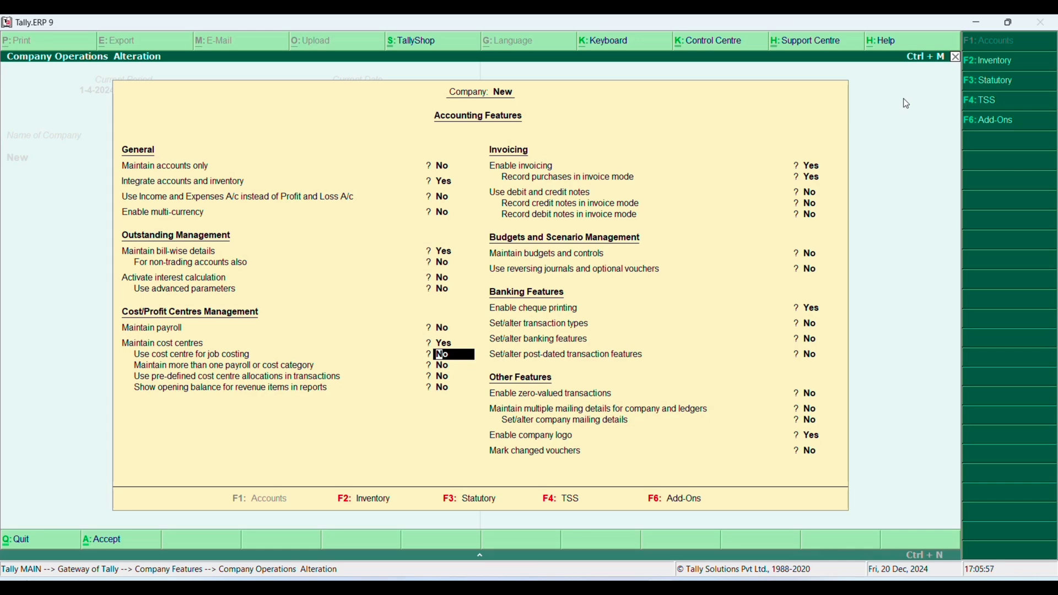
Step: Enable maintaining more than one payroll or cost category in the company's accounting features
key(Up)
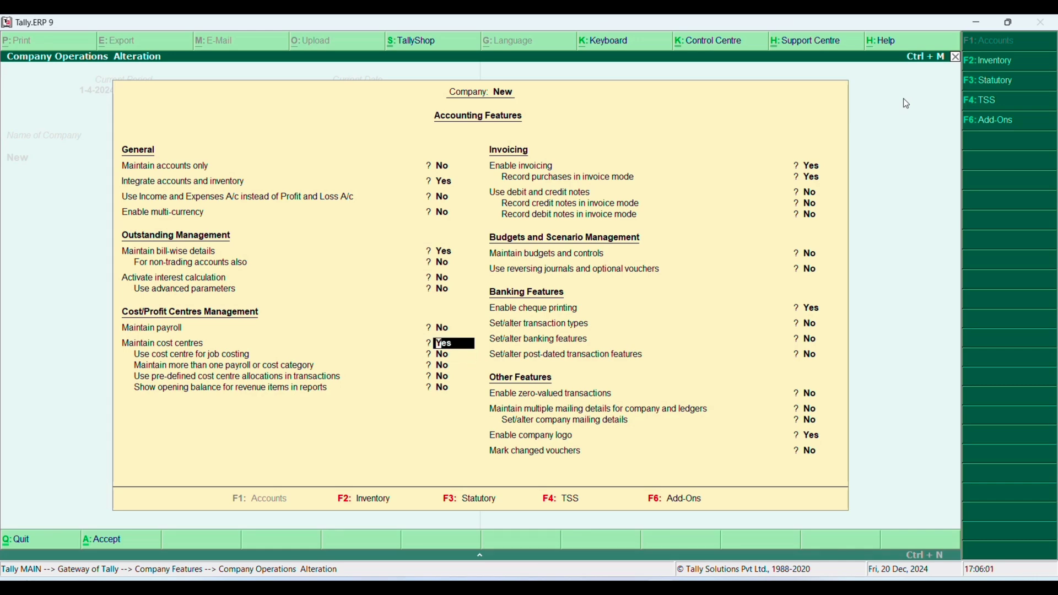
key(Down)
key(Down)
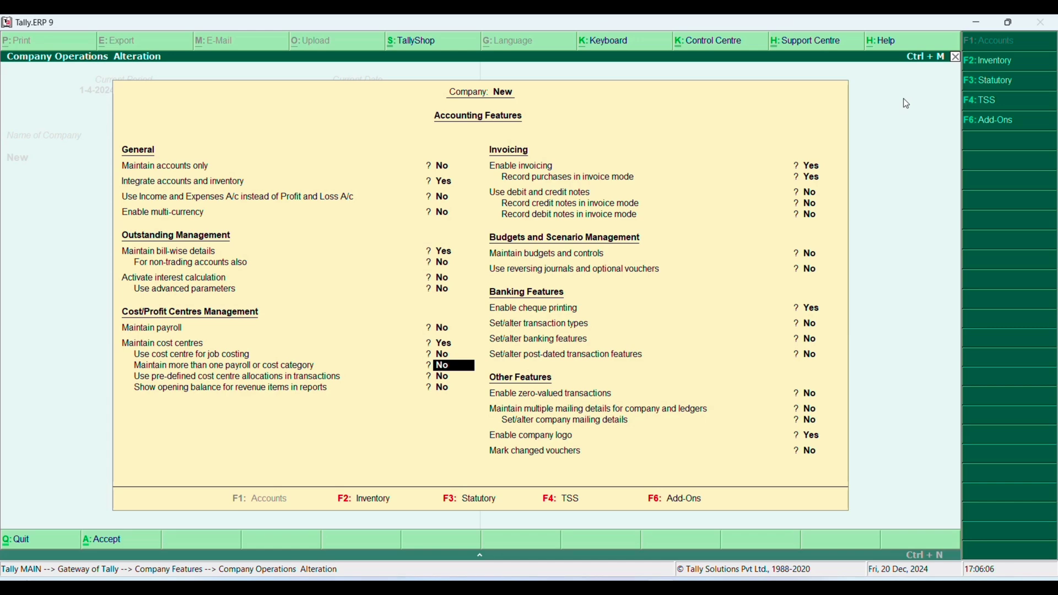
key(y)
Step: Set the company logo option to No and save the accounting features, keeping the other settings
click(998, 110)
key(Return)
key(Return)
key(Return)
key(Return)
key(Return)
key(Return)
key(Return)
key(Return)
key(Return)
key(Return)
key(Return)
key(Return)
key(Return)
key(Return)
key(Return)
key(Return)
key(Return)
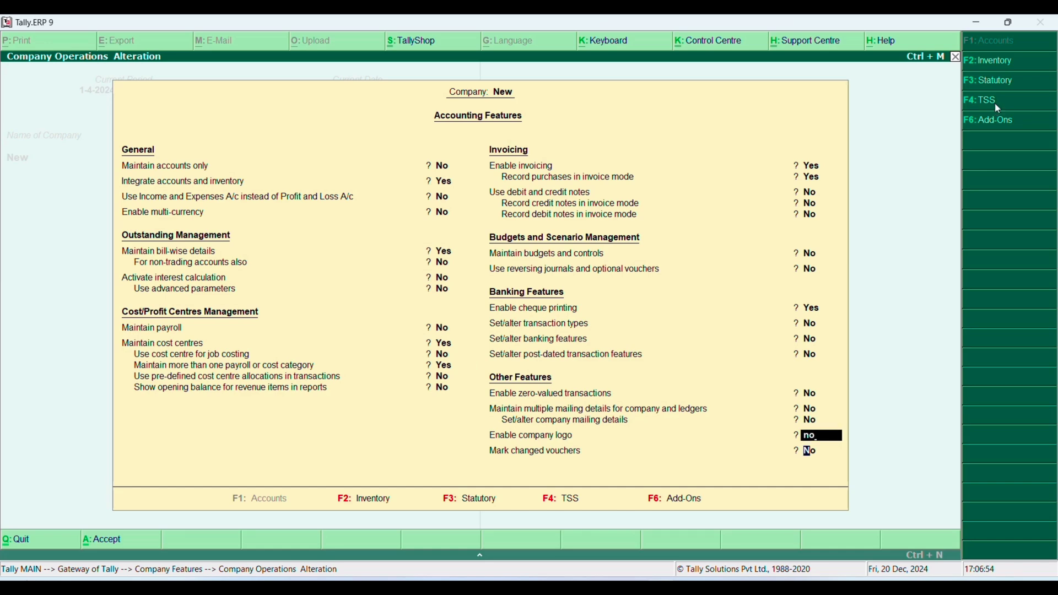
key(Return)
key(Return)
key(Return)
key(Escape)
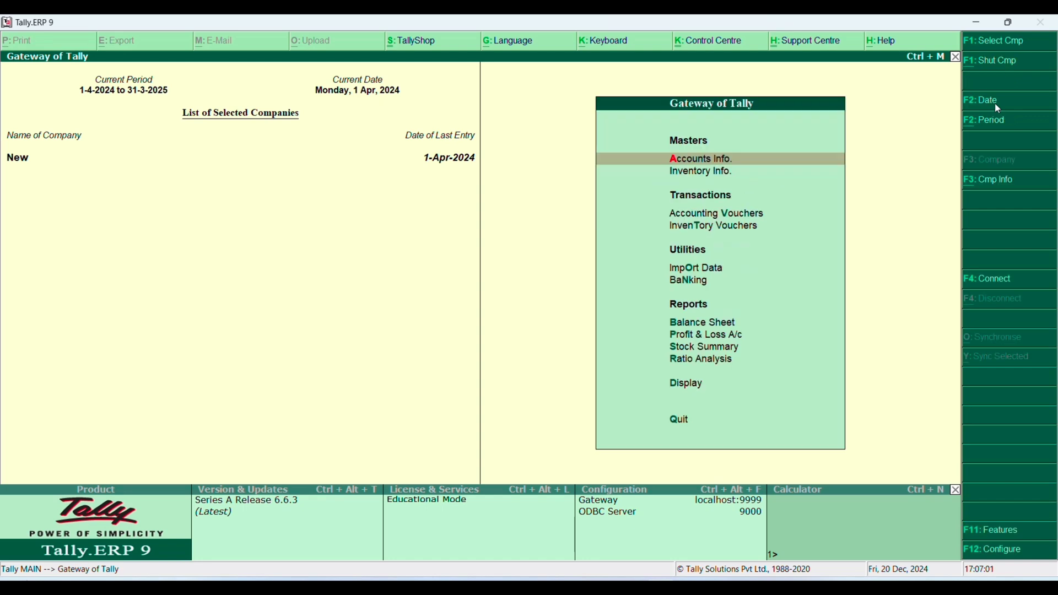
Step: Create a single cost category named Hdd Office Haridwar, with revenue items allocated and non-revenue items excluded
key(Return)
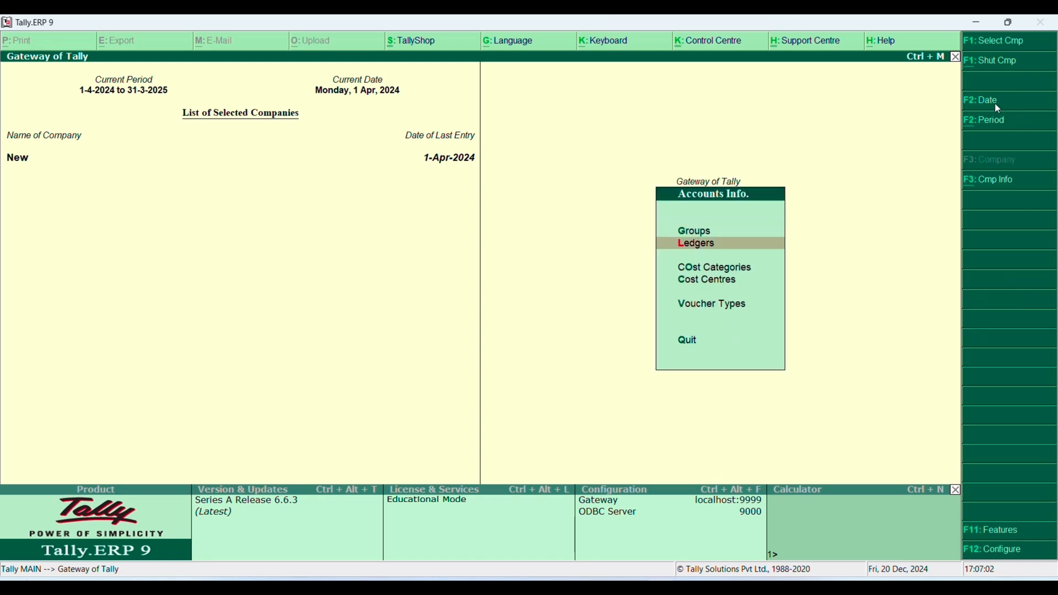
key(Up)
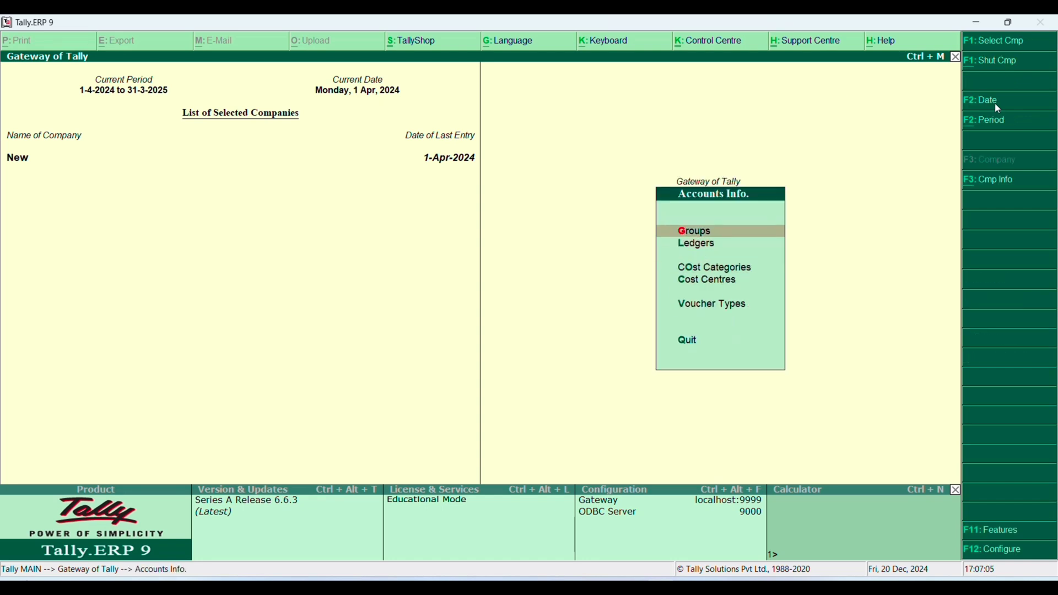
key(Down)
key(Down)
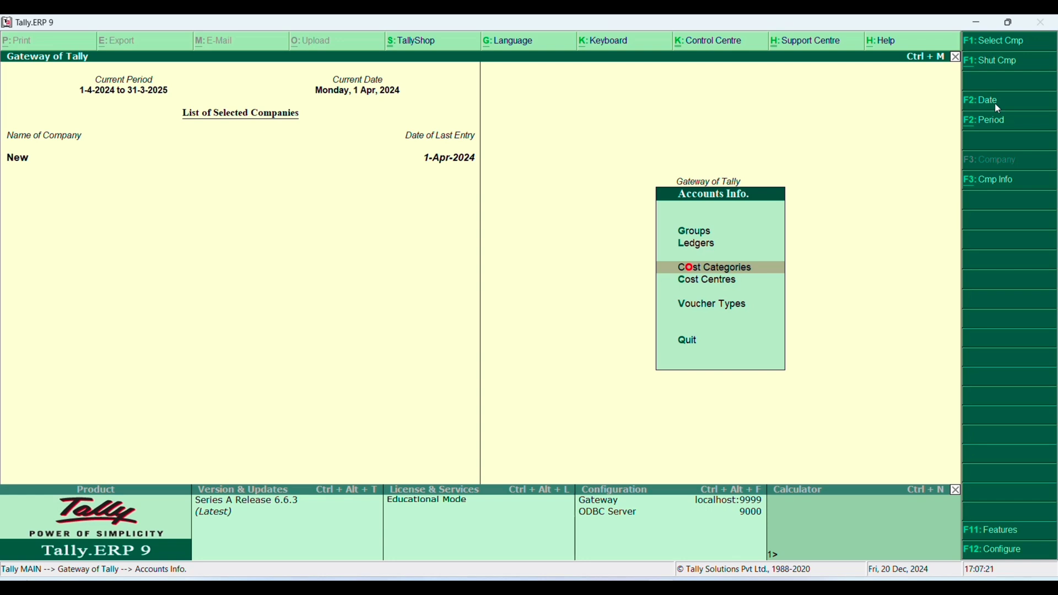
key(Return)
key(Return)
text(H)
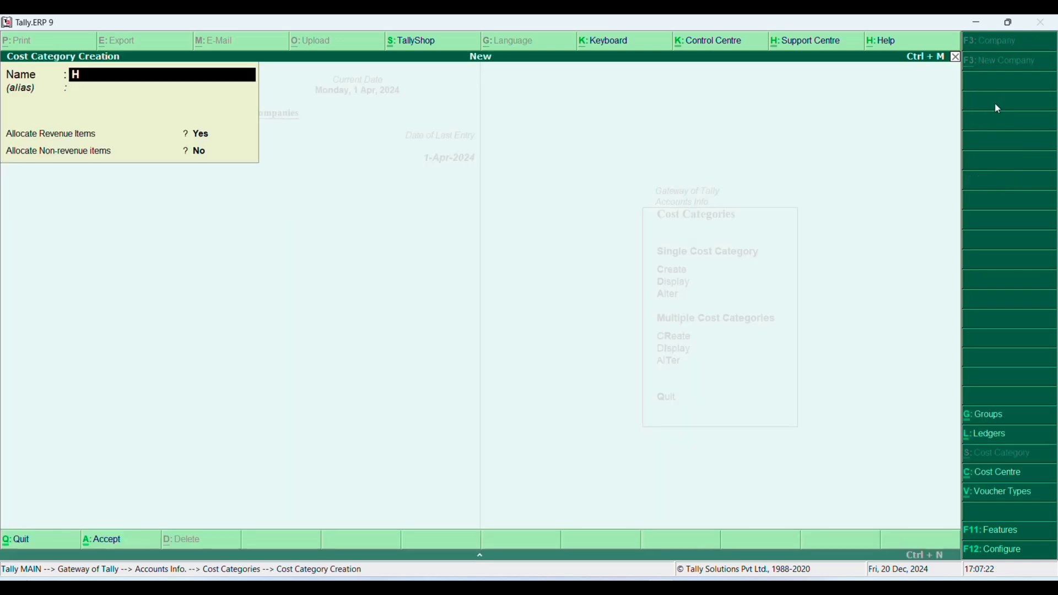
text(d Office Haridw)
key(BackSpace)
key(BackSpace)
key(BackSpace)
key(BackSpace)
key(BackSpace)
key(BackSpace)
key(BackSpace)
key(BackSpace)
key(BackSpace)
key(BackSpace)
key(BackSpace)
key(BackSpace)
key(BackSpace)
key(BackSpace)
text(d Office Haridwar)
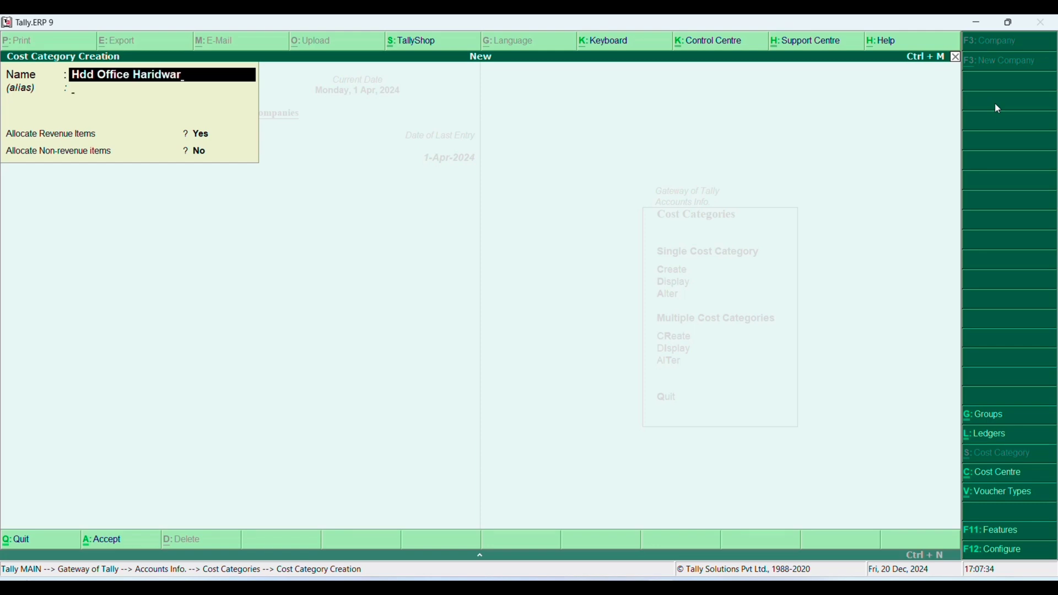
key(Return)
key(Return)
key(Return)
key(Return)
key(Return)
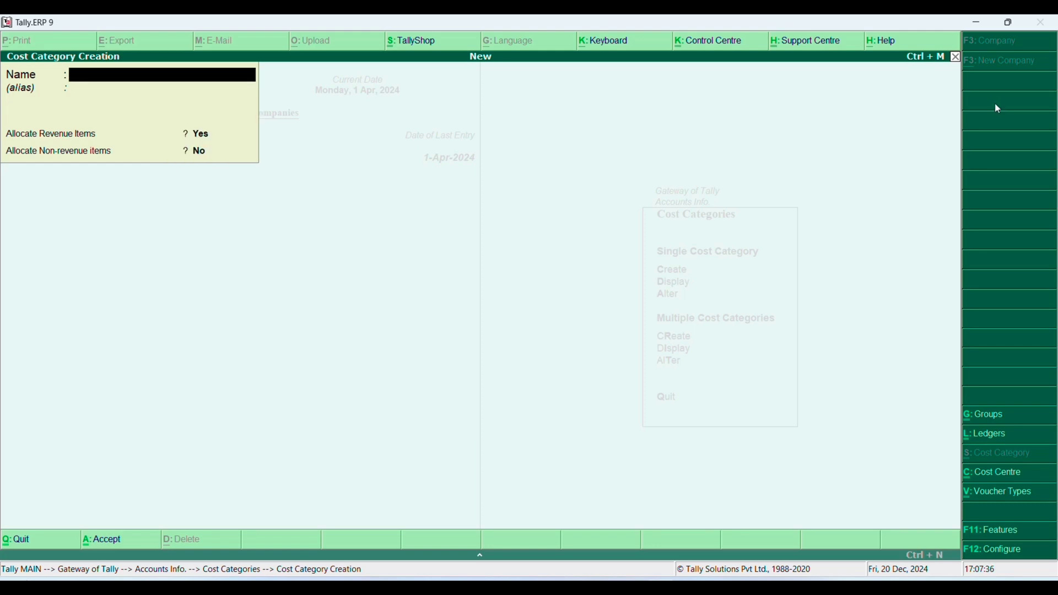
Step: Create a cost centre named Kankhal in the Hdd Office Haridwar category, under Primary
key(Escape)
key(Escape)
key(Down)
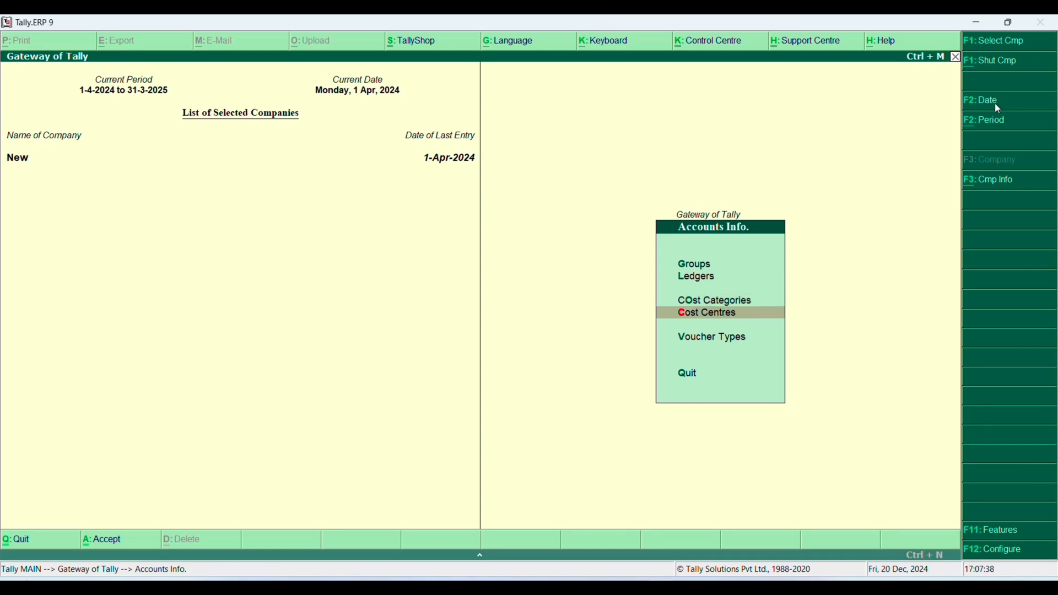
key(Return)
key(Return)
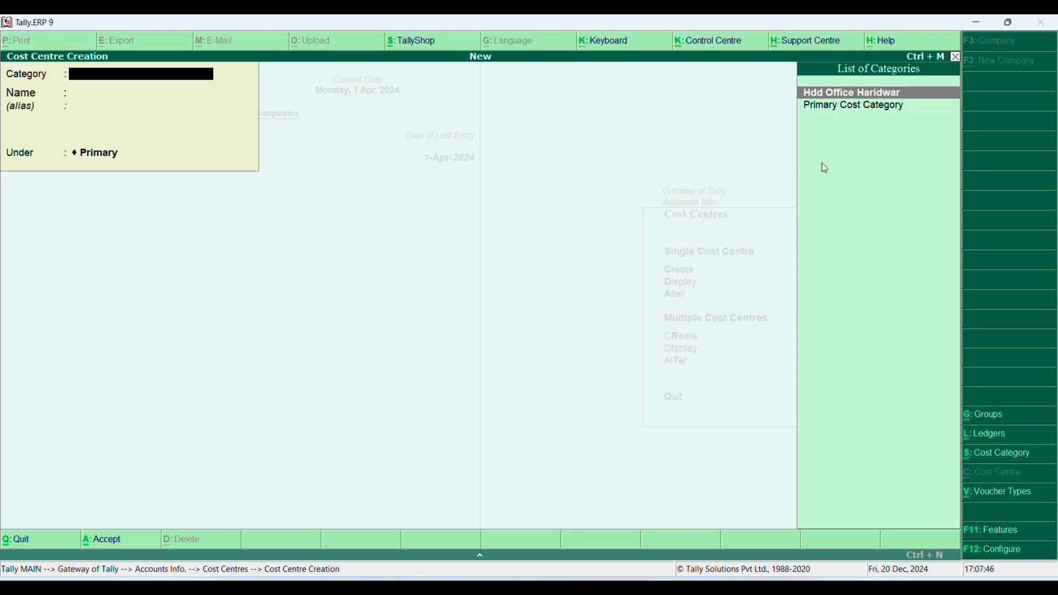
key(Return)
text(Knakh)
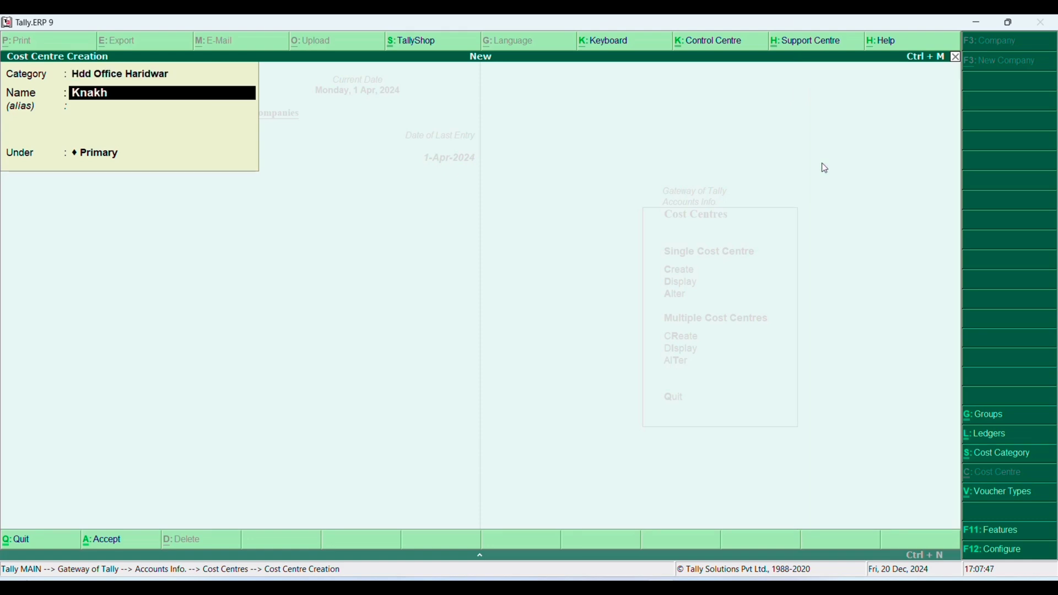
text(al)
key(Return)
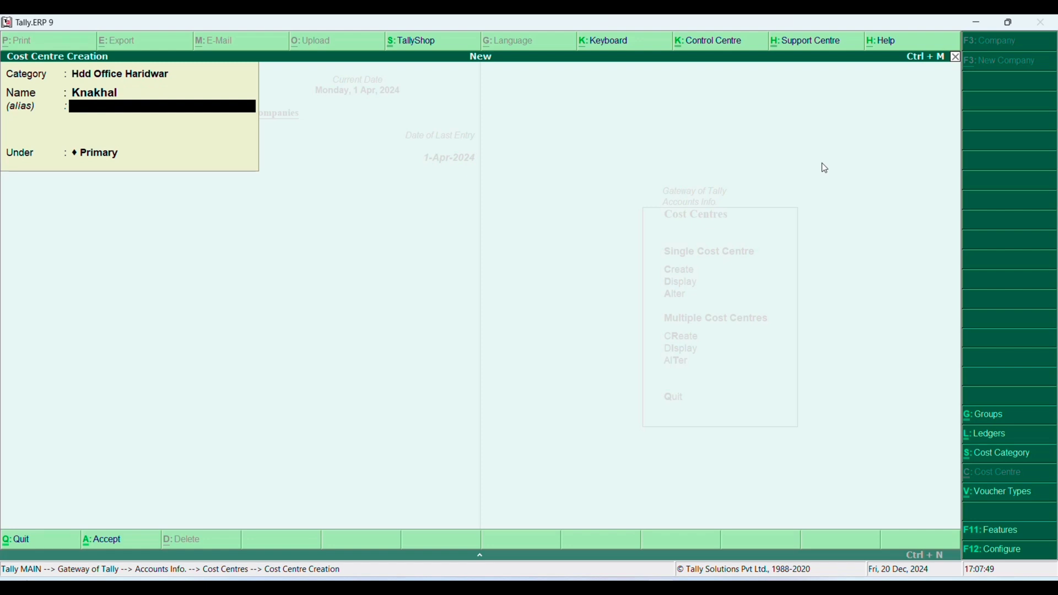
key(BackSpace)
text(Kankhal)
key(Return)
key(Return)
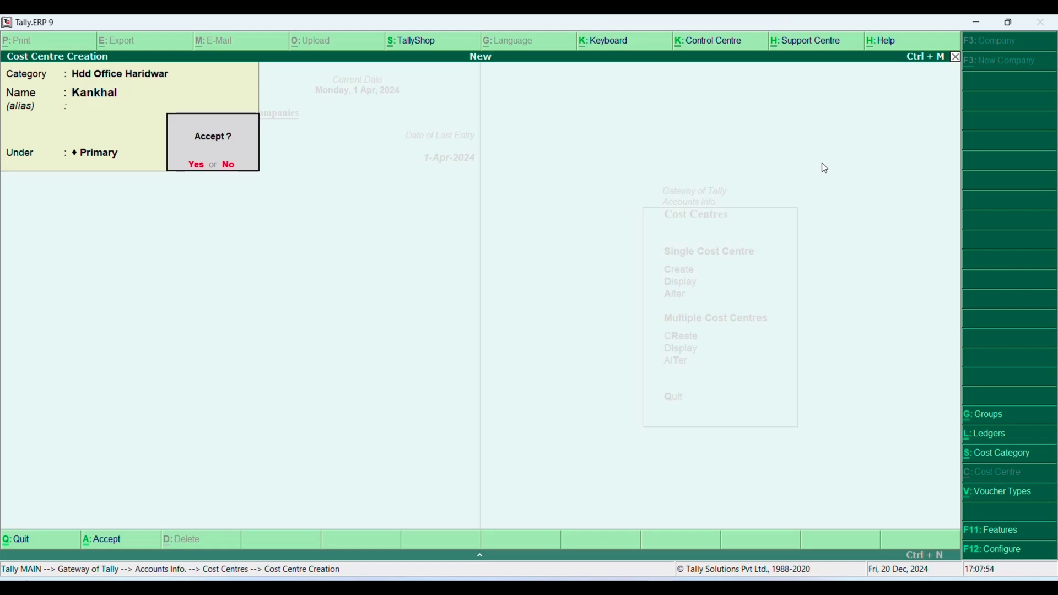
key(Return)
Step: Create a cost centre named Ranipur More in the Hdd Office Haridwar category, under Primary
text(Ranipur More)
key(Return)
key(Return)
key(Return)
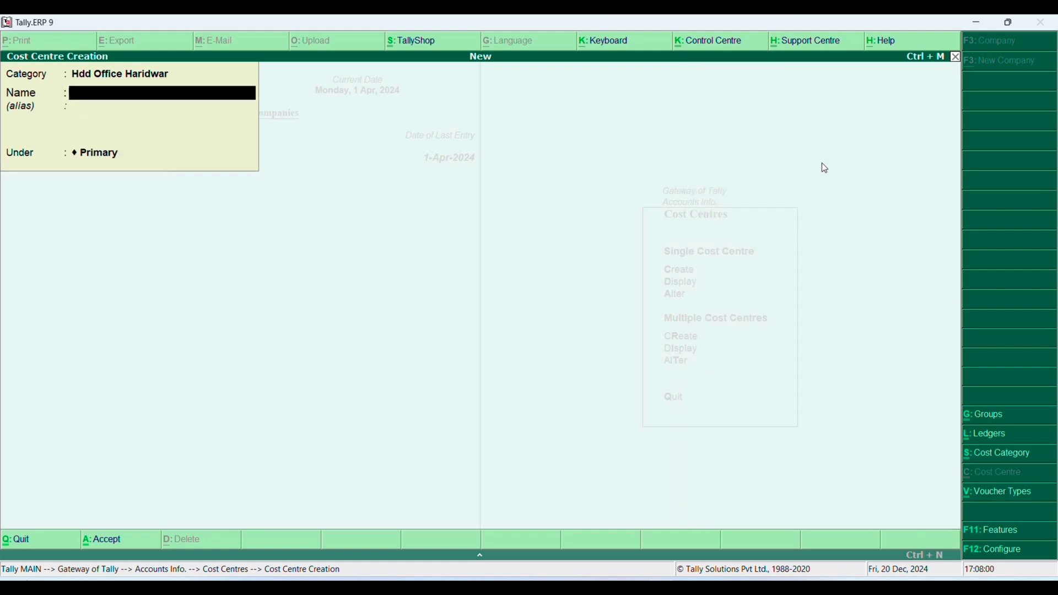
Step: Create a cost centre named Haripur in the Hdd Office Haridwar category, under Primary, and leave cost centre creation
text(Haripur)
key(Return)
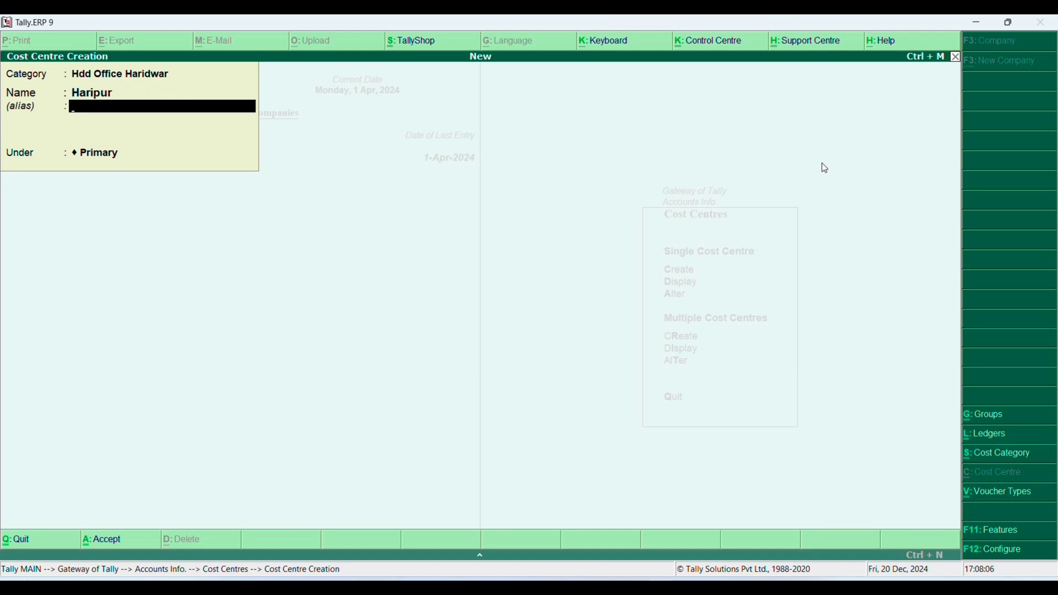
key(Return)
key(Return)
key(Return)
key(Escape)
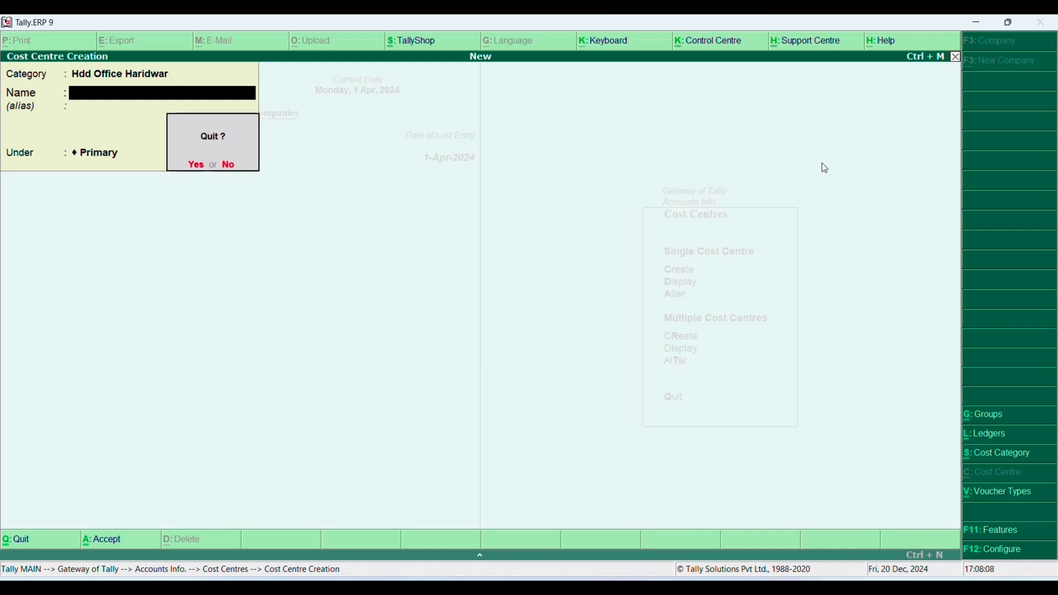
key(Return)
Step: Start a payment voucher and create a Salary ledger for its debit line, under Indirect Expenses with cost centres applicable
key(Down)
key(Down)
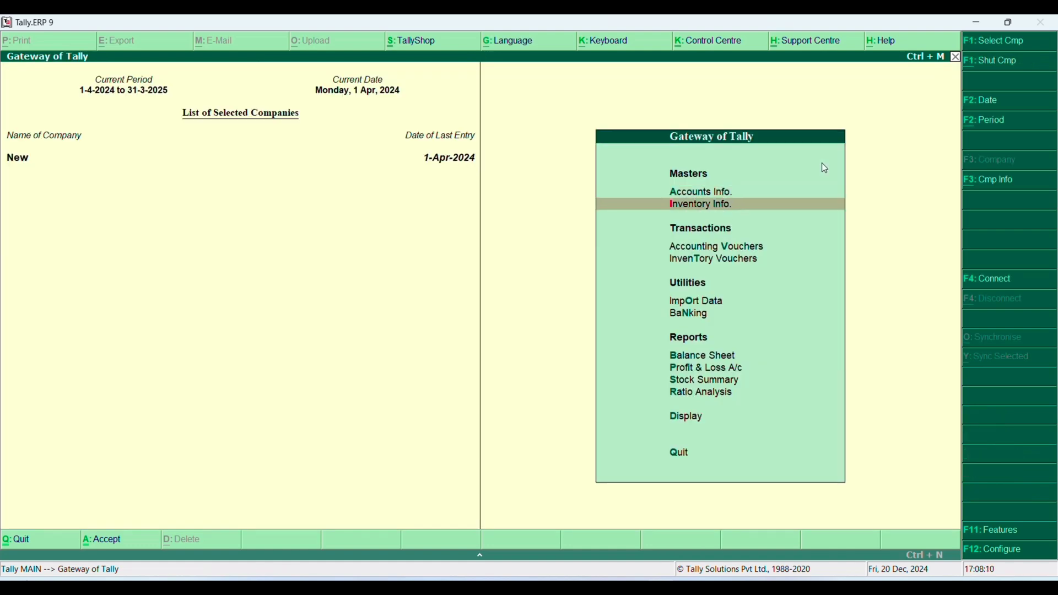
key(Return)
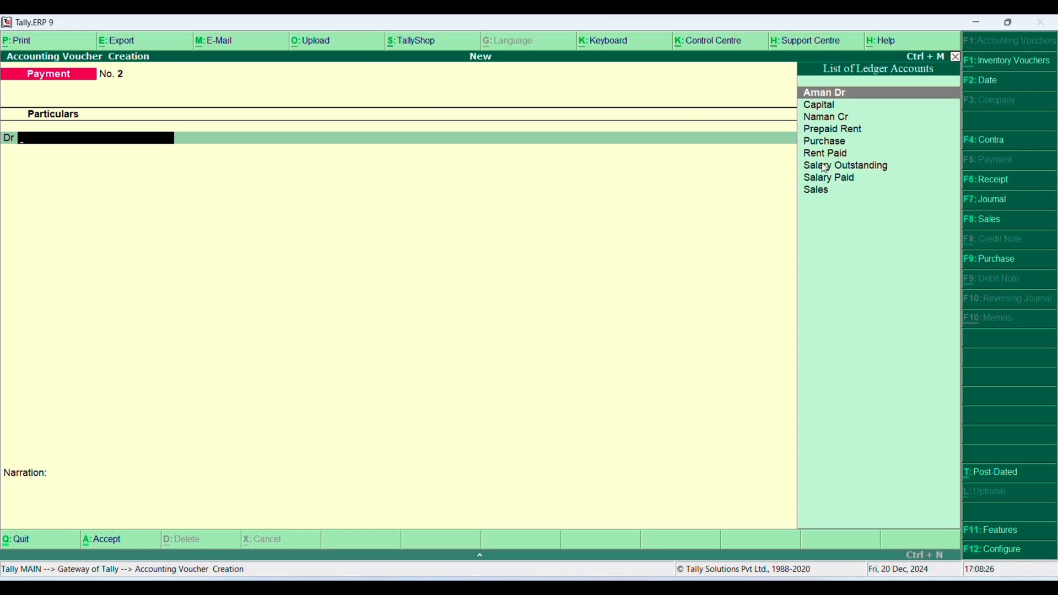
key(alt+c)
text(Salary)
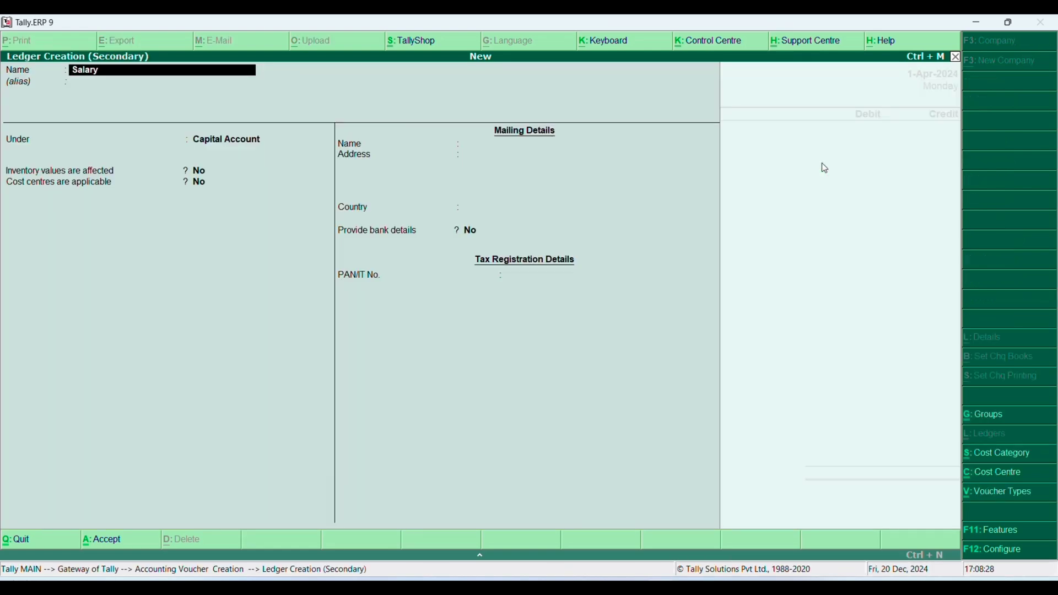
key(Return)
text(Ind)
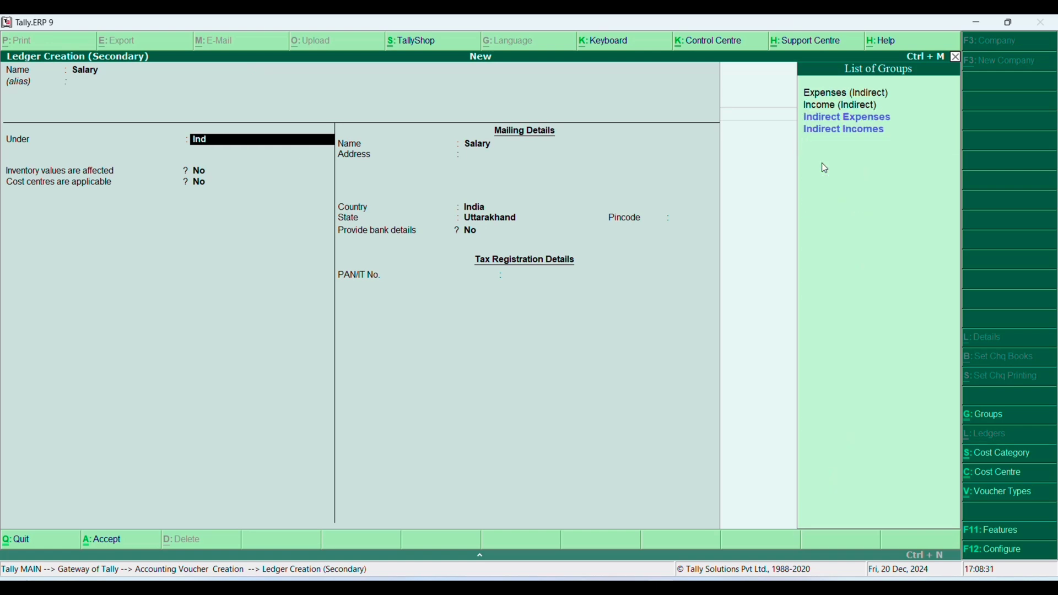
key(Return)
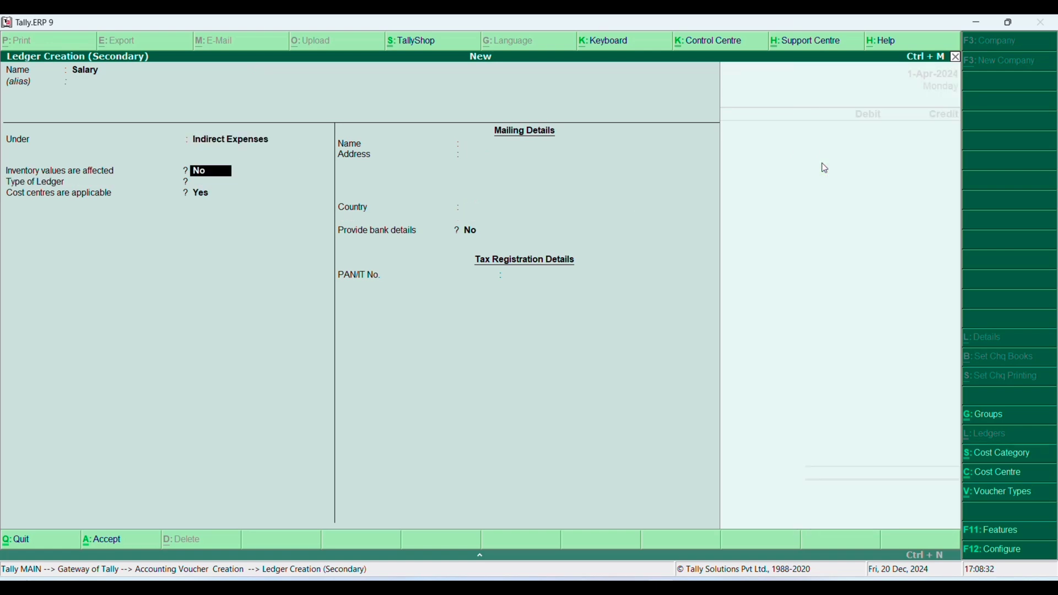
key(Return)
key(Return)
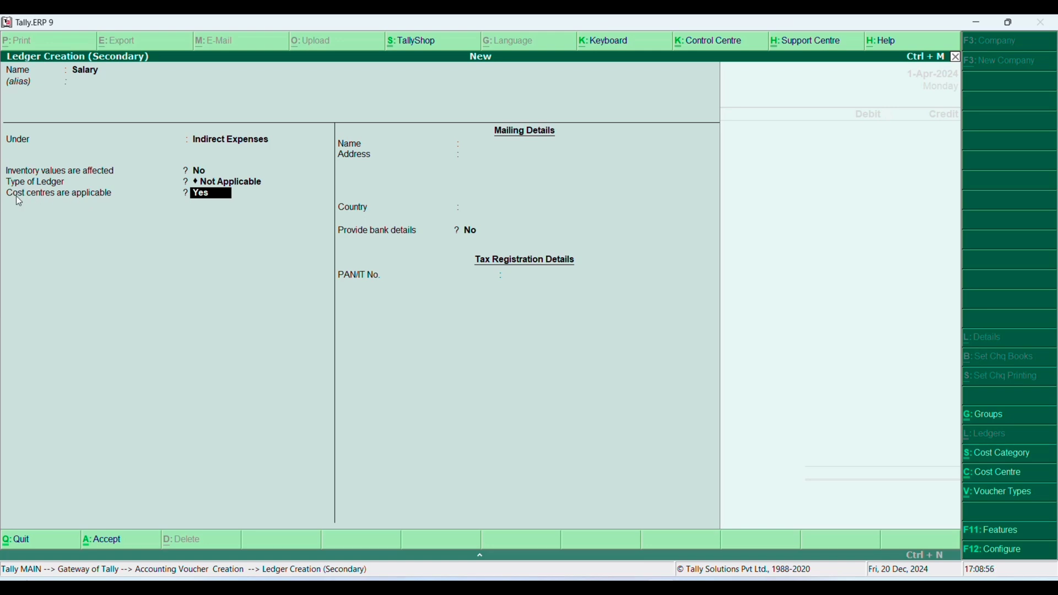
key(Return)
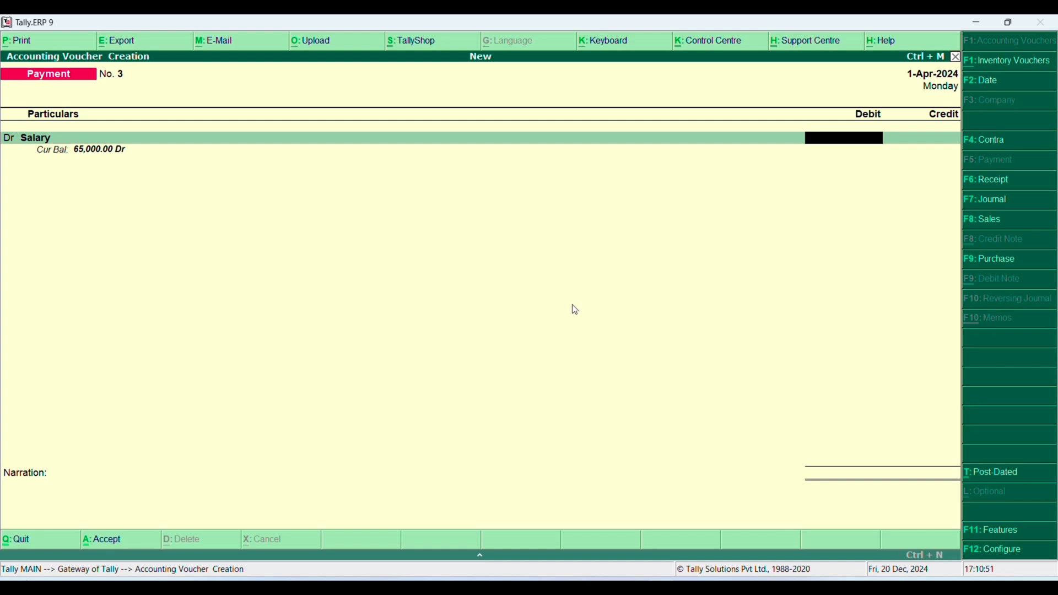
Step: Debit Salary with 65000 and allocate 25000 of it to the Haripur cost centre under Hdd Office Haridwar
text(65000)
key(Return)
key(Return)
key(Return)
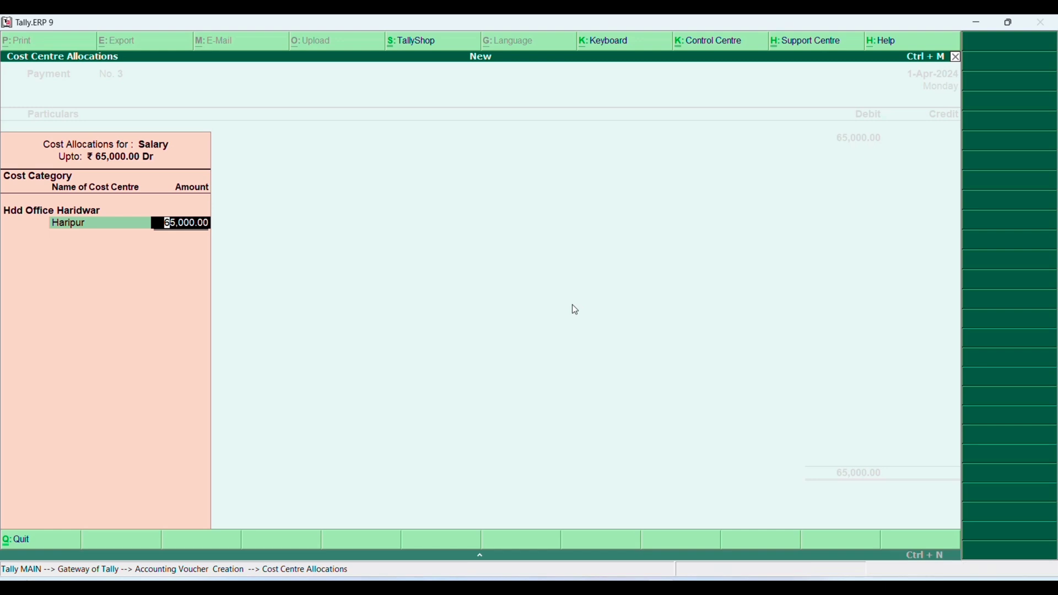
text(25000)
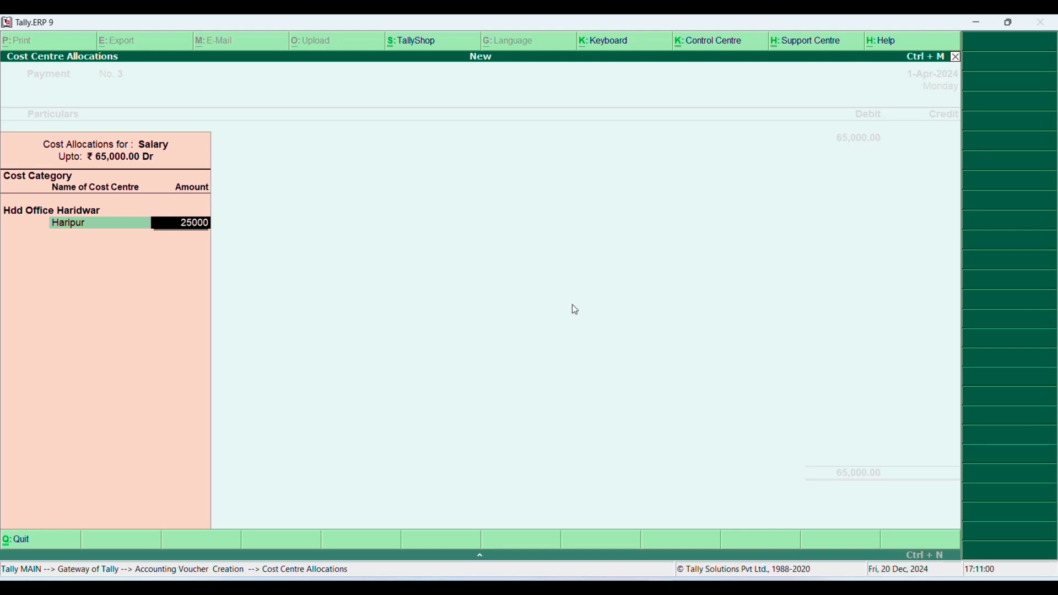
key(Return)
Step: Allocate 20000 of the salary to the Kankhal cost centre
key(Down)
key(Down)
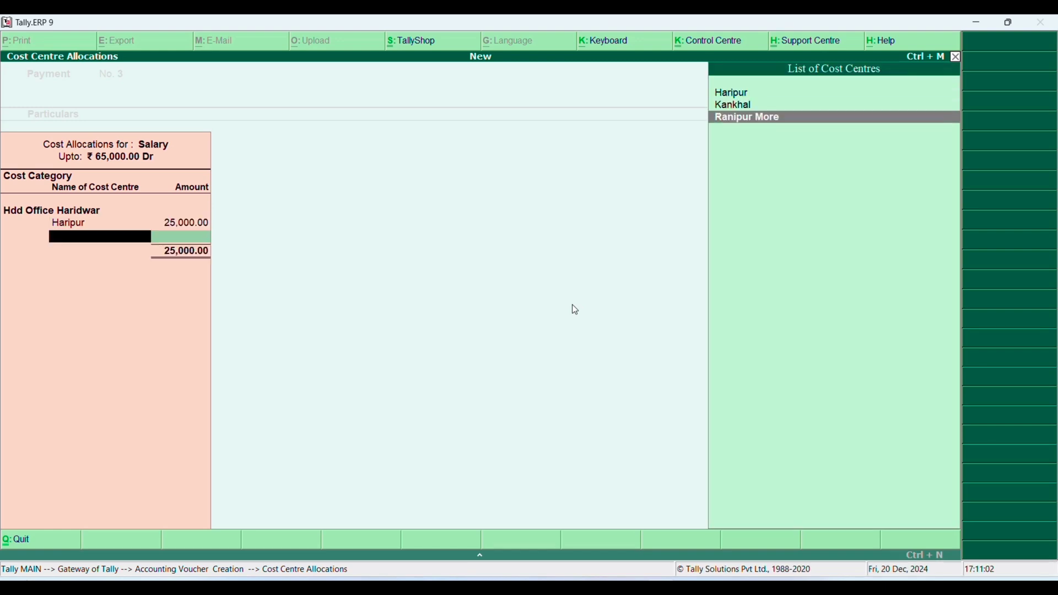
key(Up)
key(Return)
text(20000)
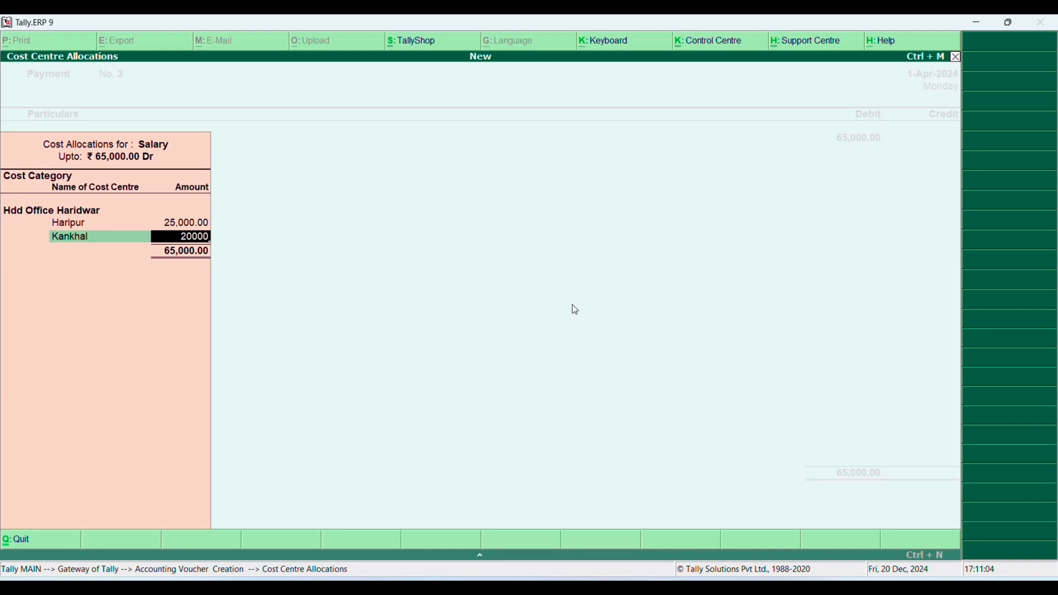
key(Return)
Step: Allocate the remaining 20000 of the salary to the Ranipur More cost centre and finish the allocations
key(Down)
key(Down)
key(Return)
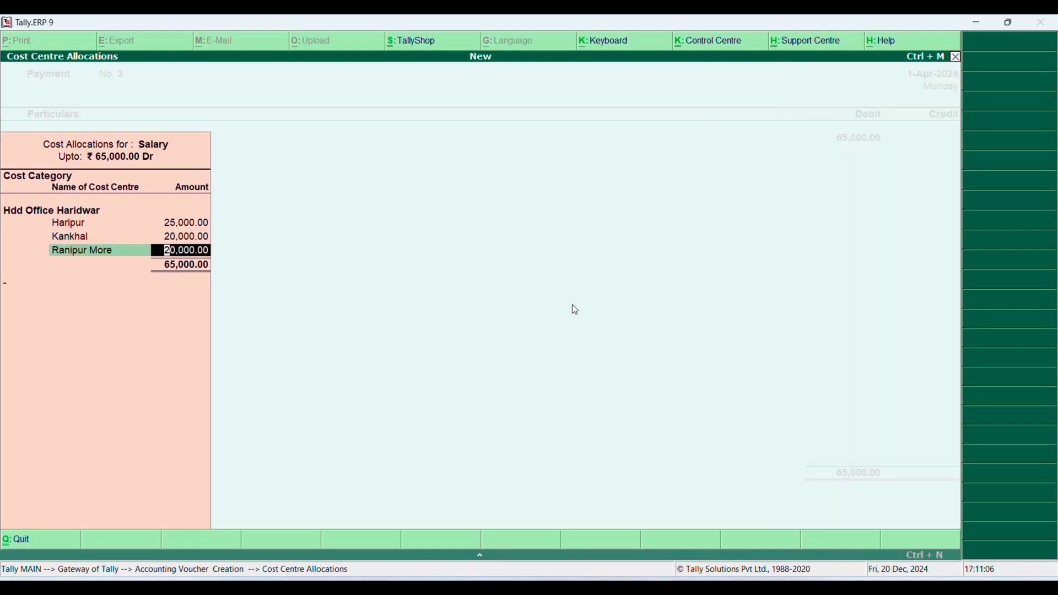
key(Return)
key(Return)
Step: Credit Cash with 65,000, add the narration "being salary paid to centre's" and save the payment voucher
key(Return)
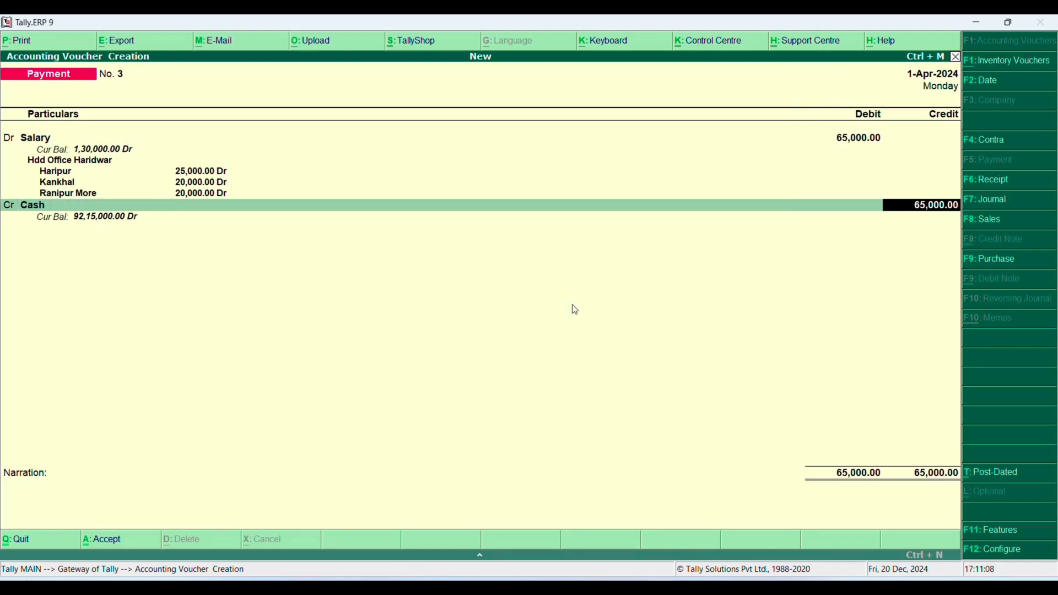
key(Return)
text(being s)
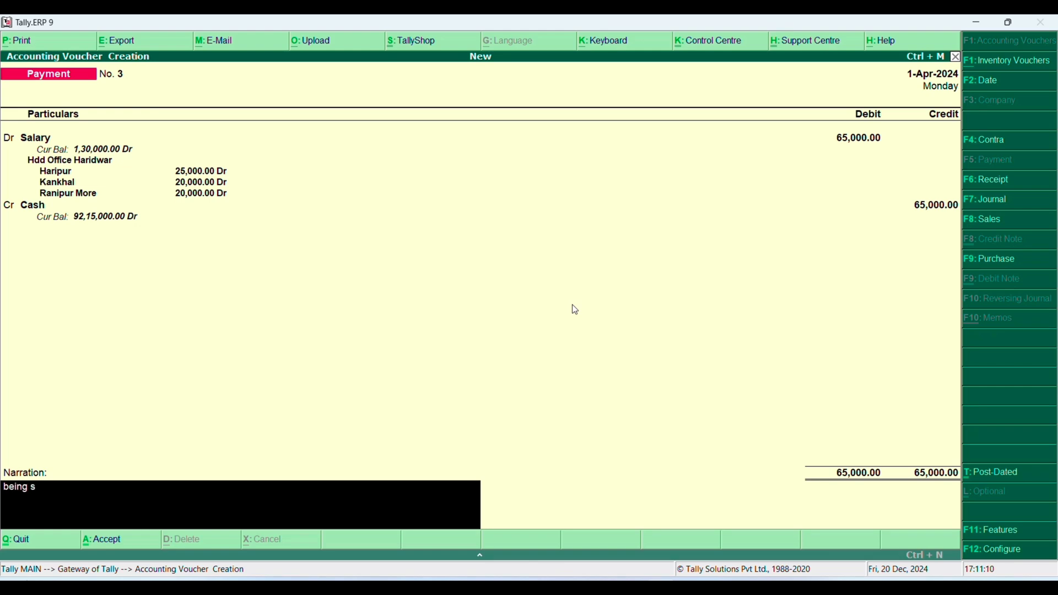
text(alary paid to centre's)
key(Return)
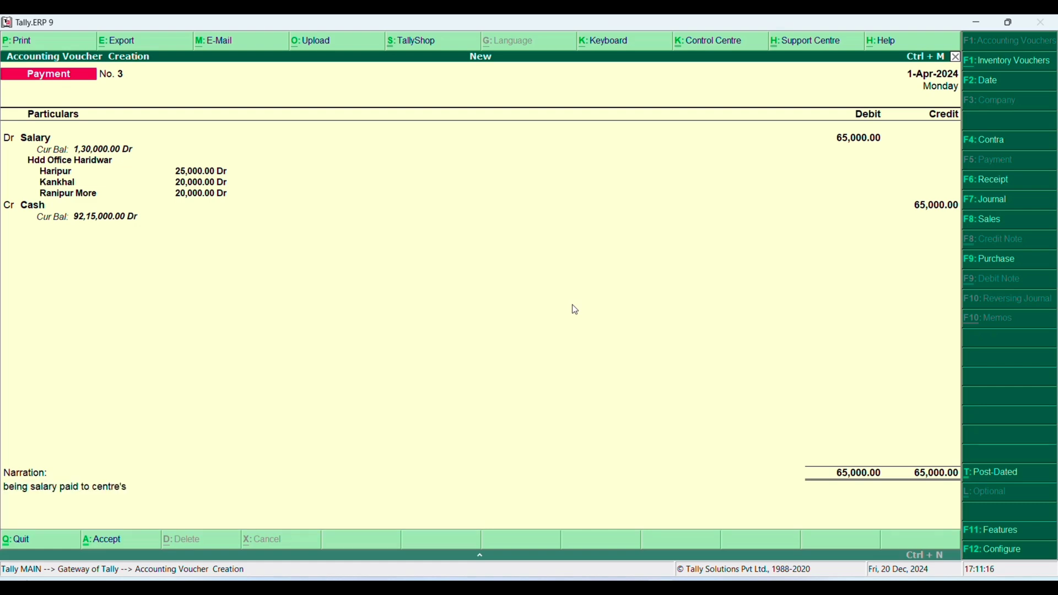
key(Return)
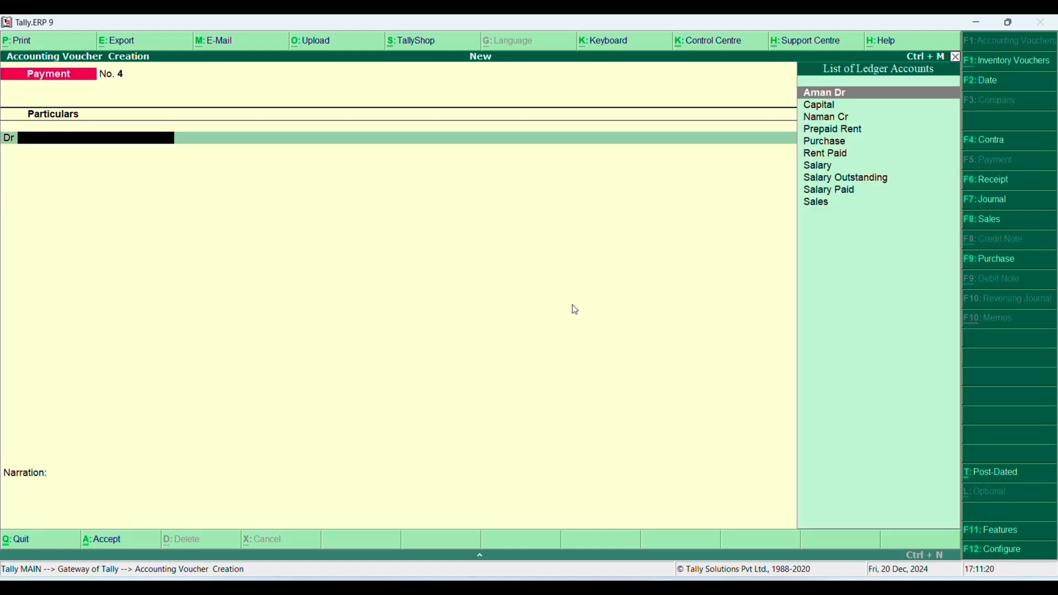
Step: Leave voucher entry and display the Category Summary report for cost centres
key(Escape)
key(d)
key(Return)
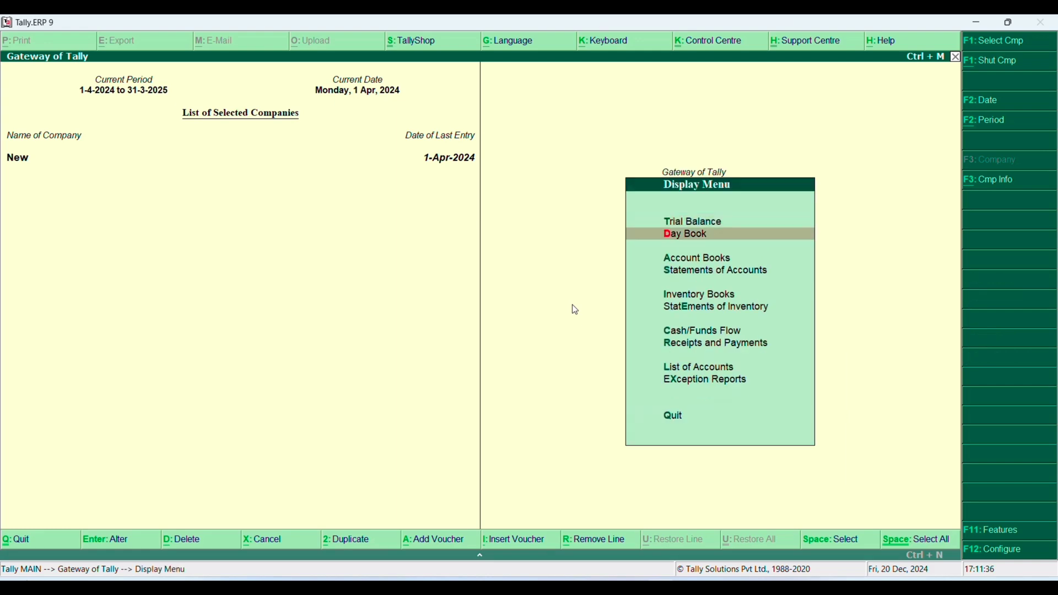
key(Down)
key(Down)
key(Down)
key(Down)
key(Down)
key(Down)
key(Down)
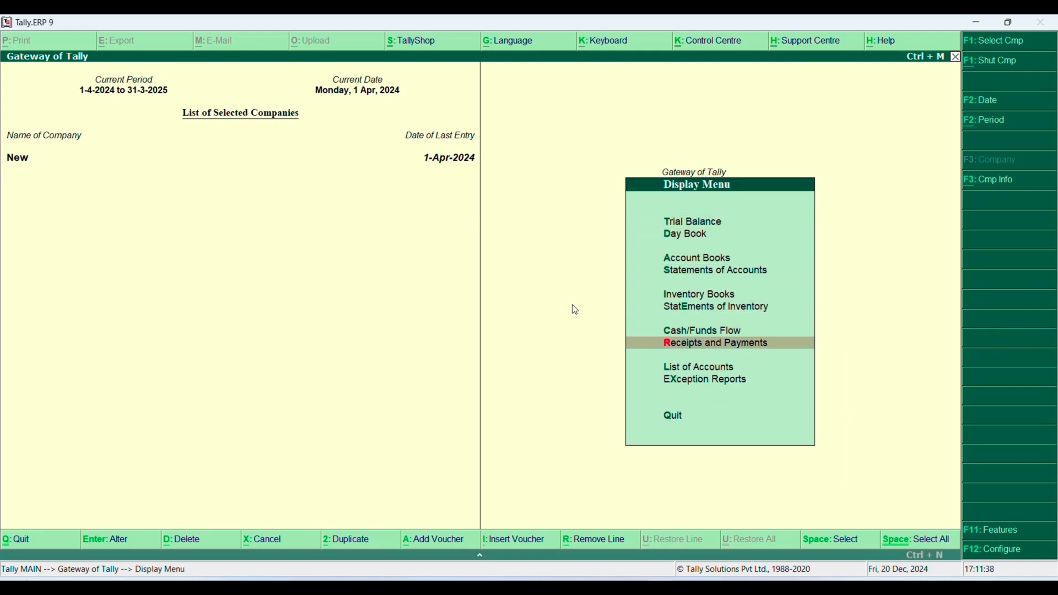
key(Up)
key(Up)
key(Up)
key(Up)
key(Up)
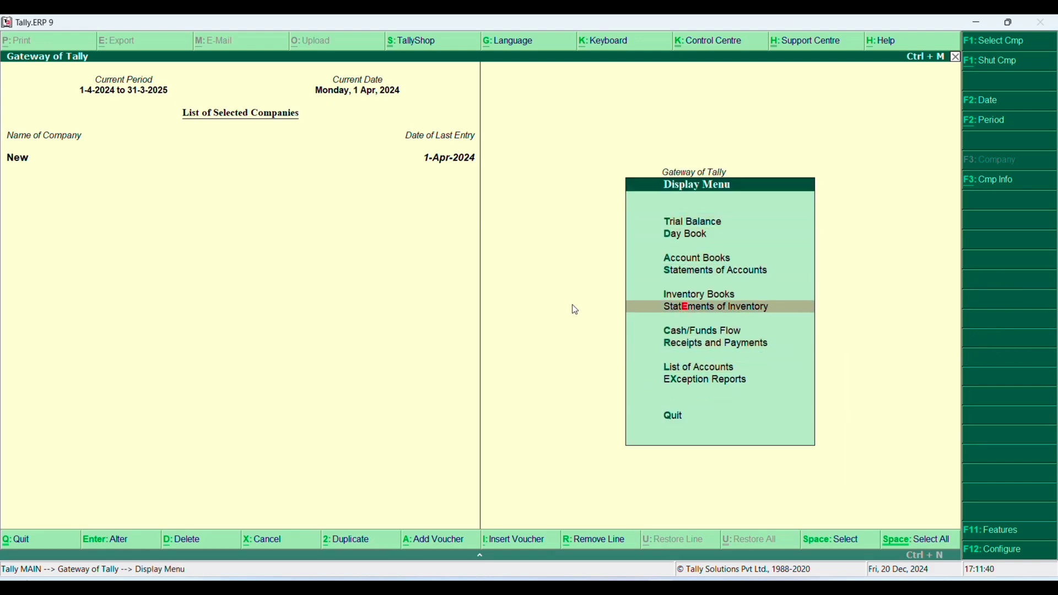
key(Return)
key(Down)
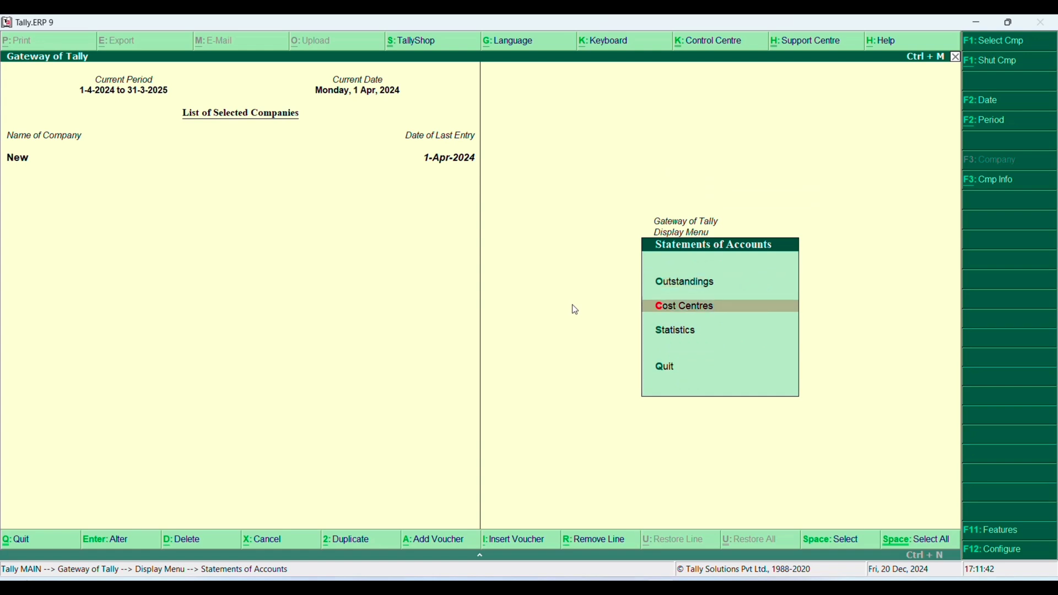
key(Return)
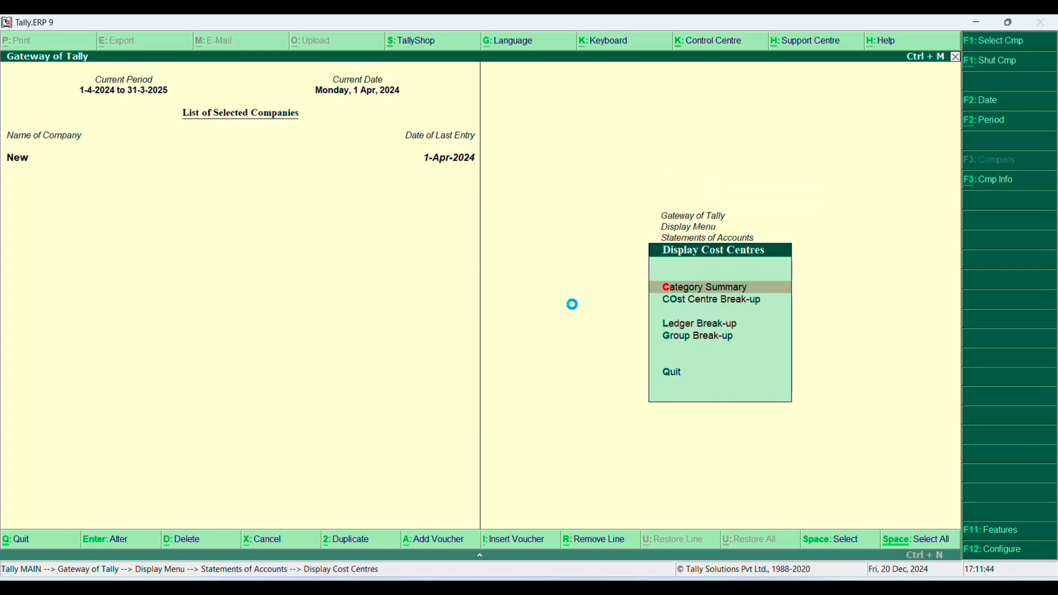
key(Return)
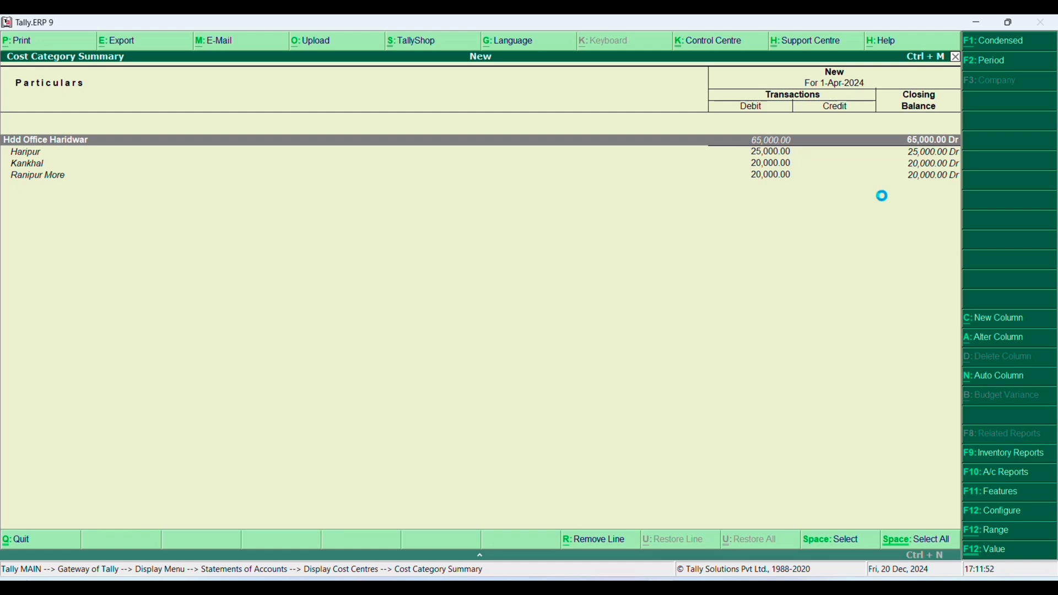
Step: Drill into Hdd Office Haridwar to examine its cost centre amounts, and return to the Gateway of Tally
key(Return)
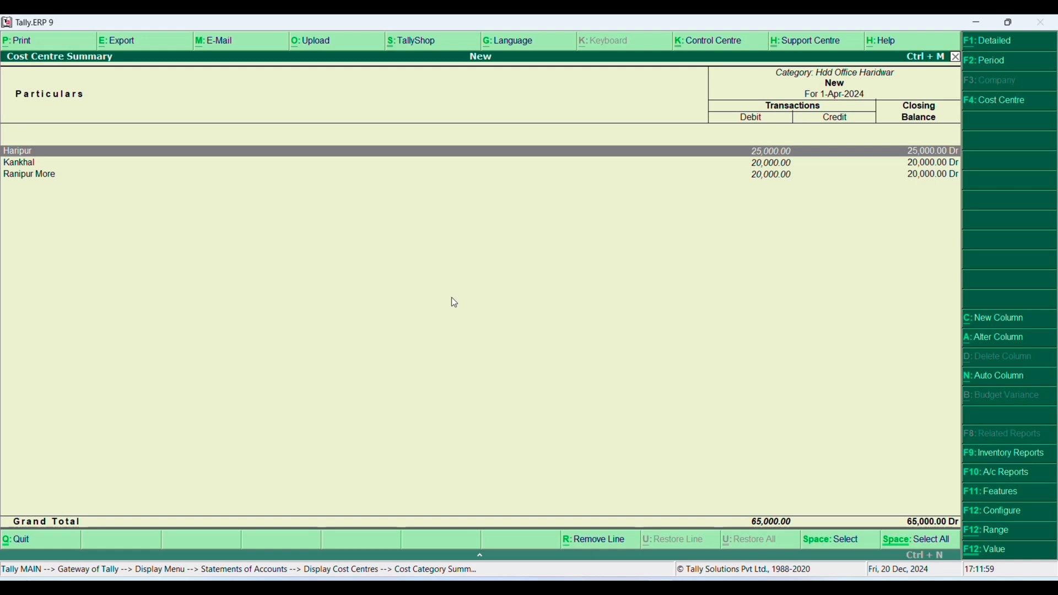
key(Escape)
key(Escape)
key(Escape)
key(Escape)
key(Escape)
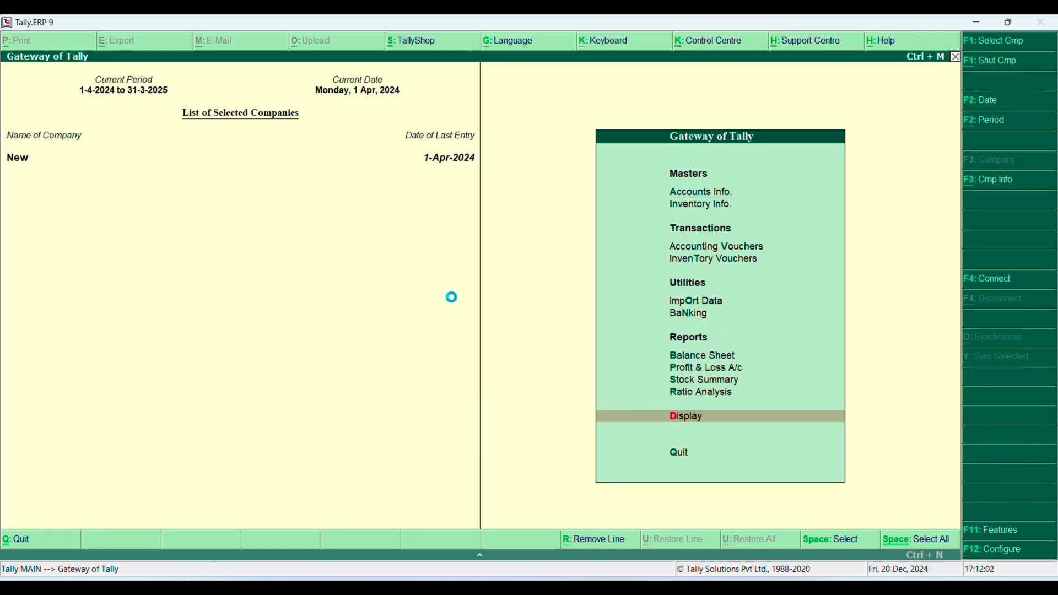
Step: Start a receipt voucher and create a Fee's ledger under Indirect Incomes with cost centres applicable
key(v)
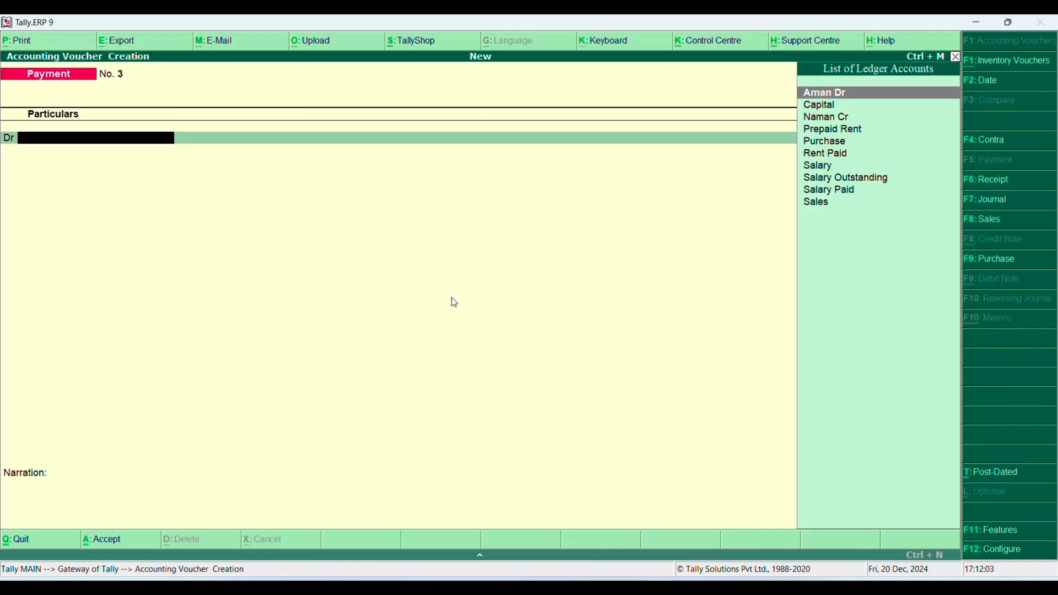
key(F6)
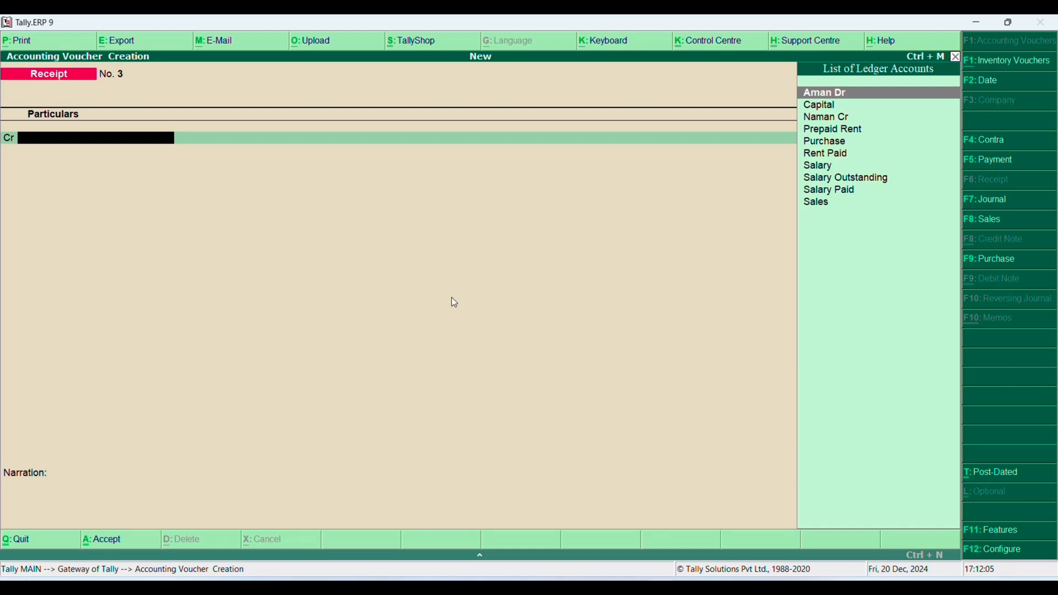
key(alt+c)
text(Fee's)
key(Return)
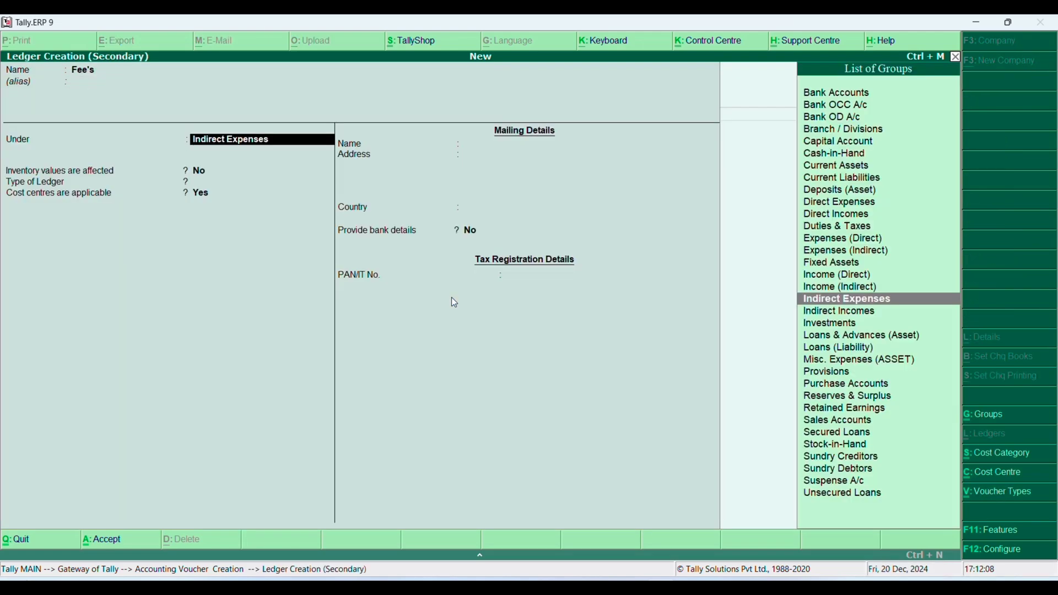
text(Ind)
key(Down)
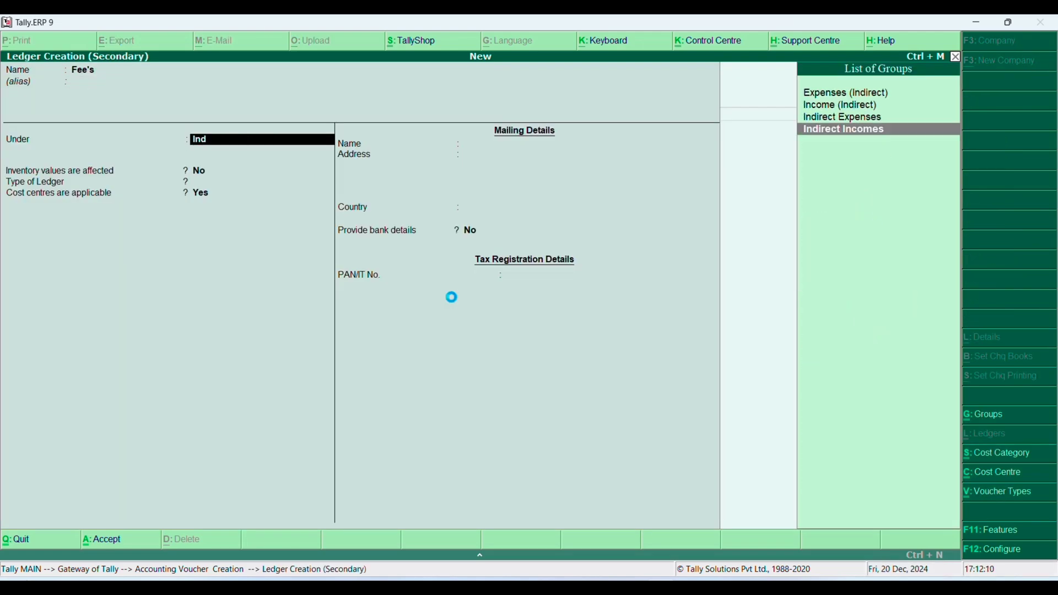
key(Return)
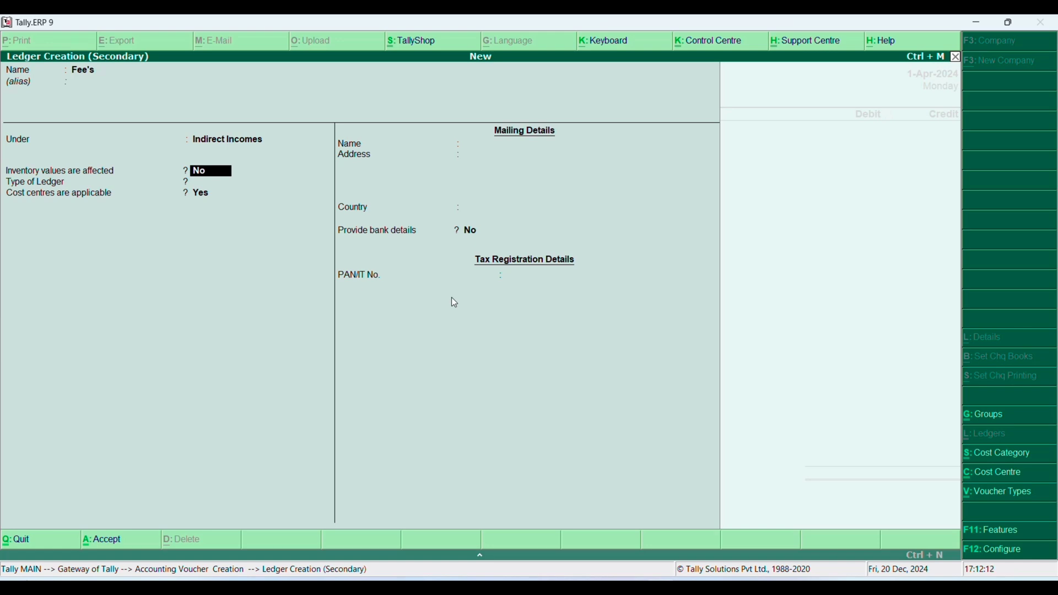
key(Return)
key(Return)
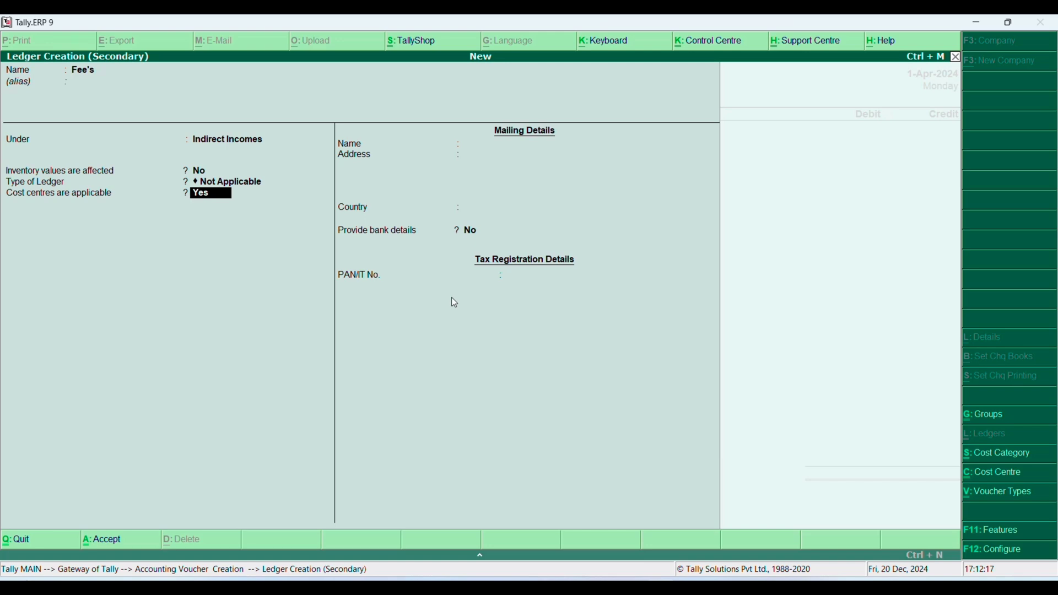
key(ctrl+a)
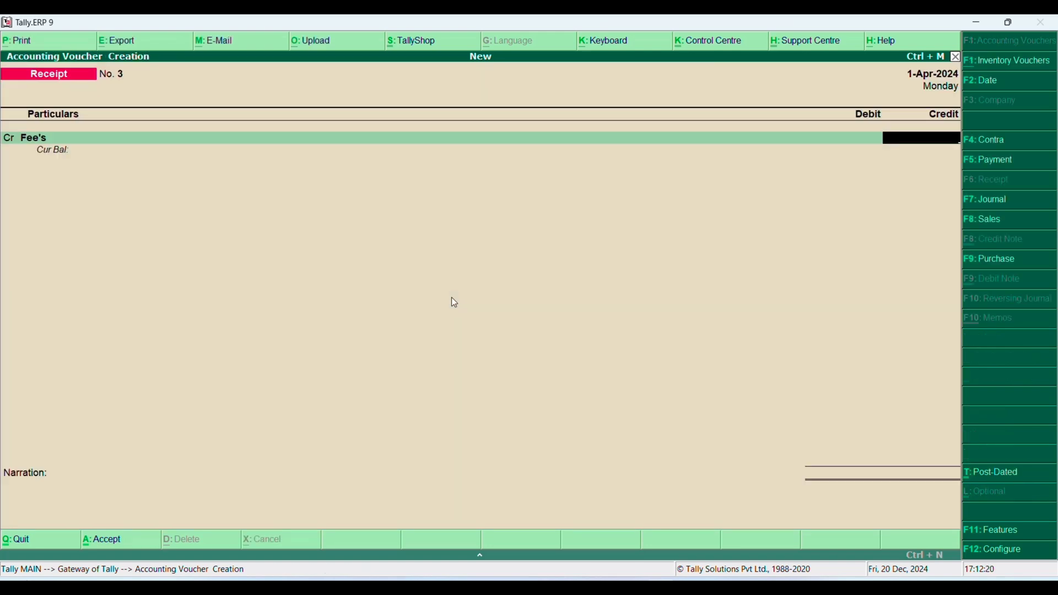
Step: Credit Fee's with 250000 and allocate 75000 of it to the Haripur cost centre under Hdd Office Haridwar
text(250000)
key(Return)
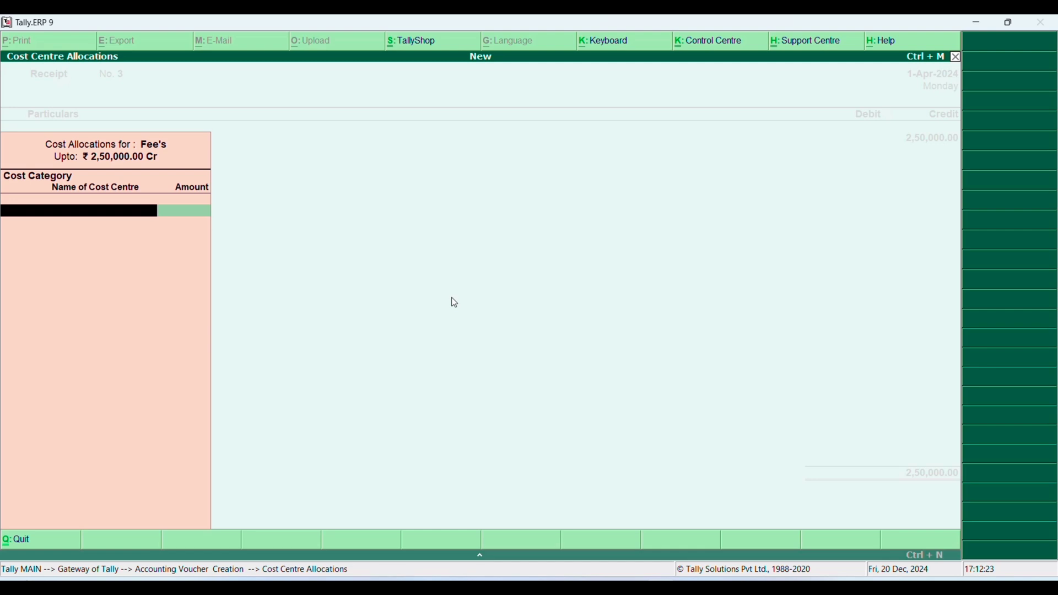
key(Return)
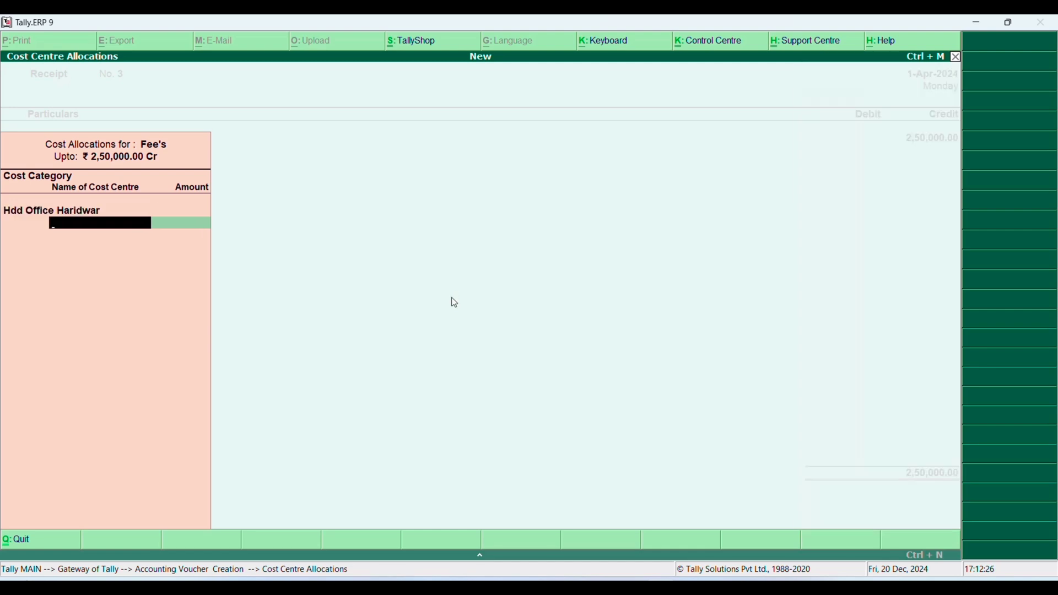
key(Return)
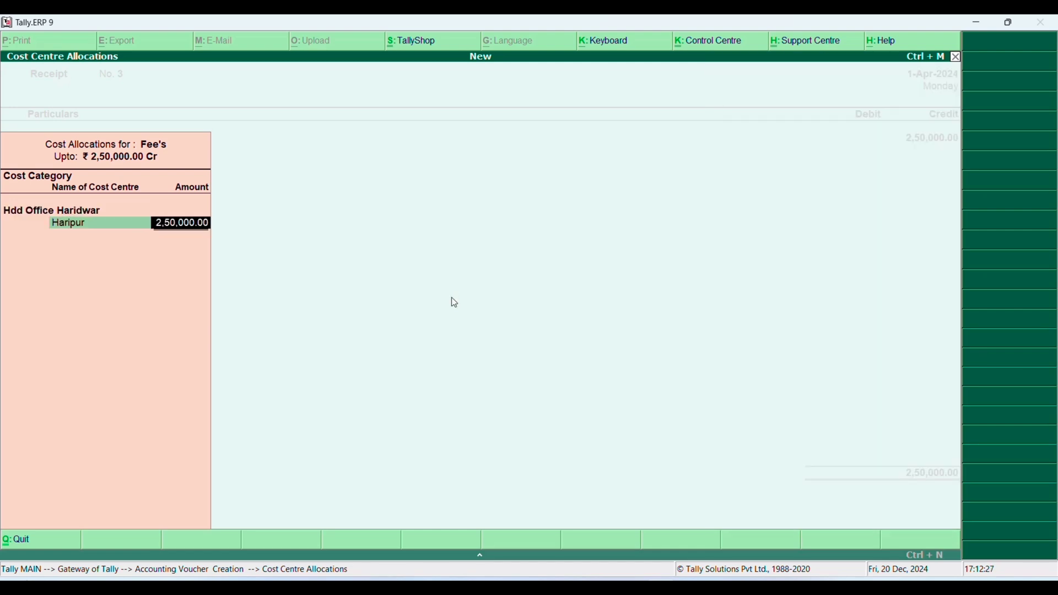
text(750000)
key(BackSpace)
key(Return)
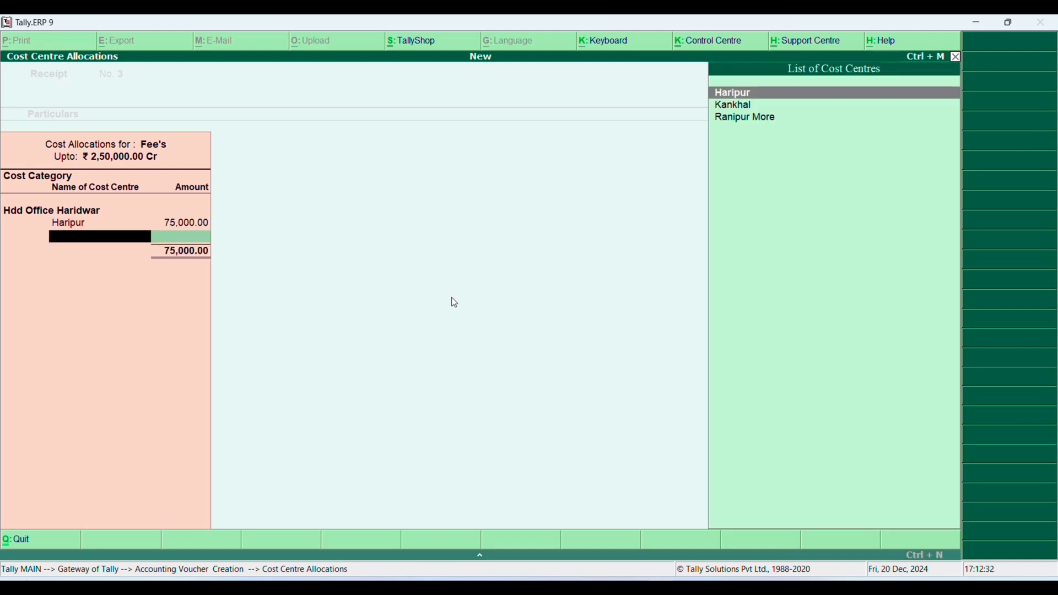
Step: Allocate 75000 of the fees to the Kankhal cost centre
key(Down)
key(Return)
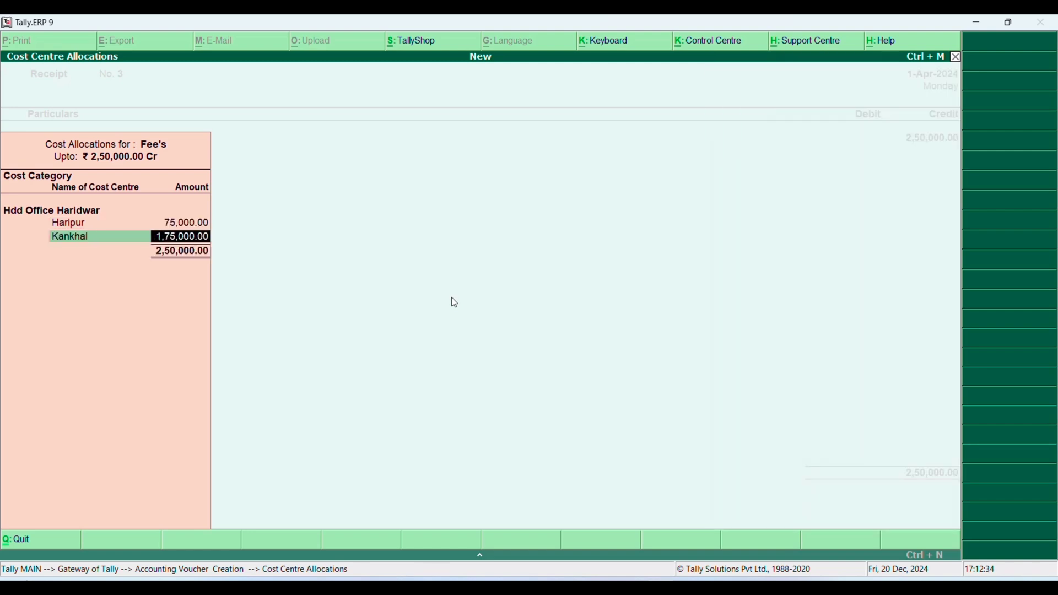
text(750000)
key(Return)
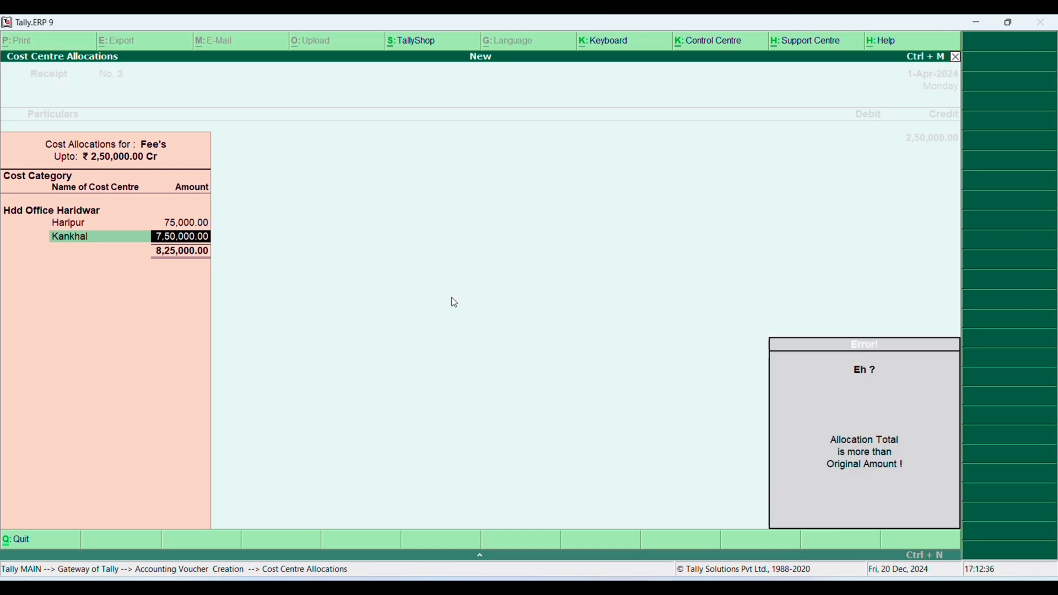
text(75000)
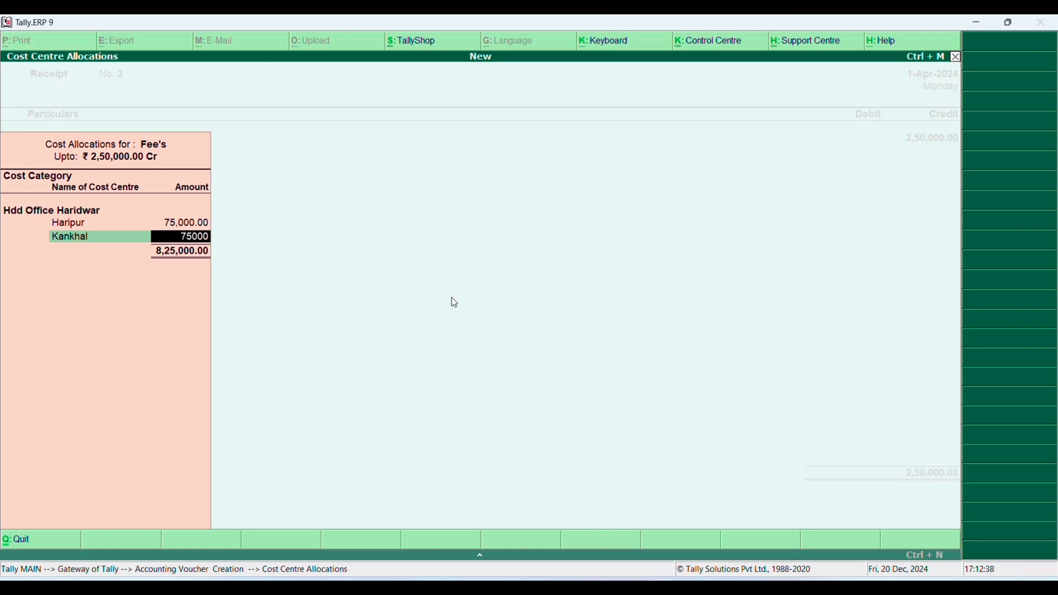
key(Return)
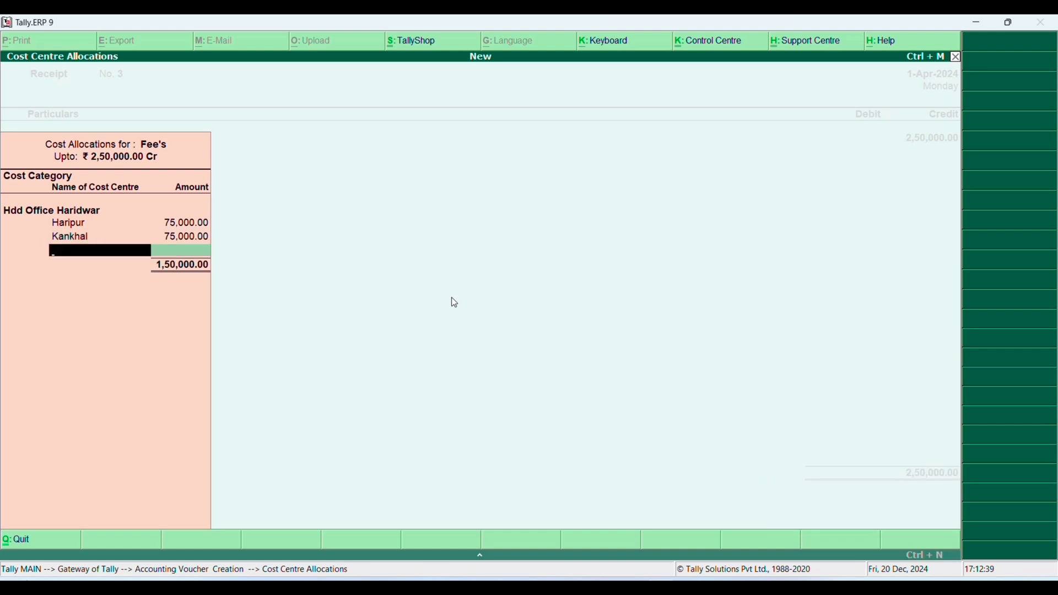
Step: Allocate the remaining 1,00,000 of the fees to the Ranipur More cost centre and finish the allocations
key(Down)
key(Down)
key(Down)
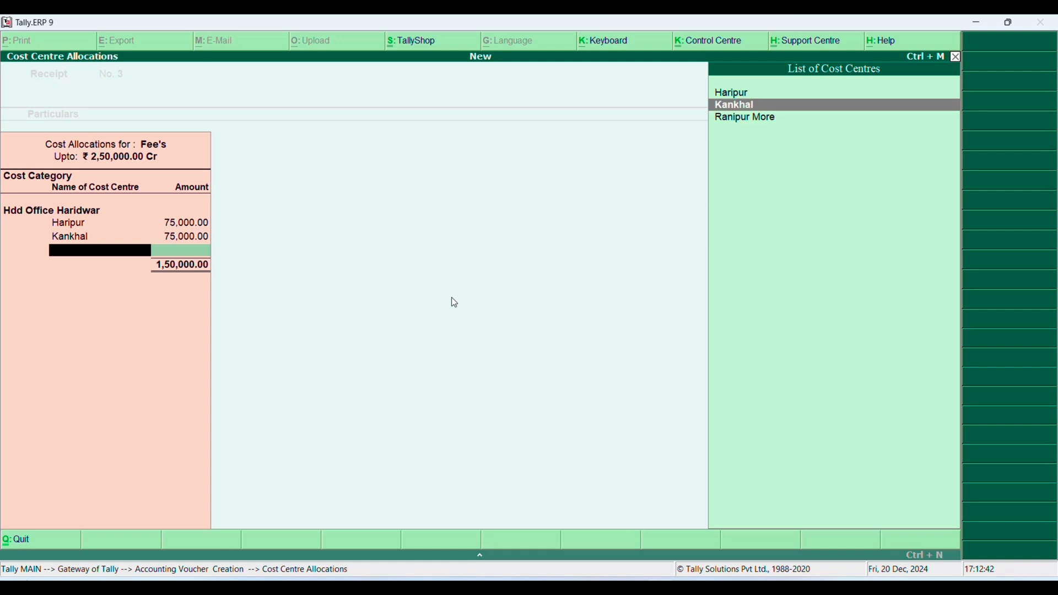
key(Return)
key(Return)
key(Return)
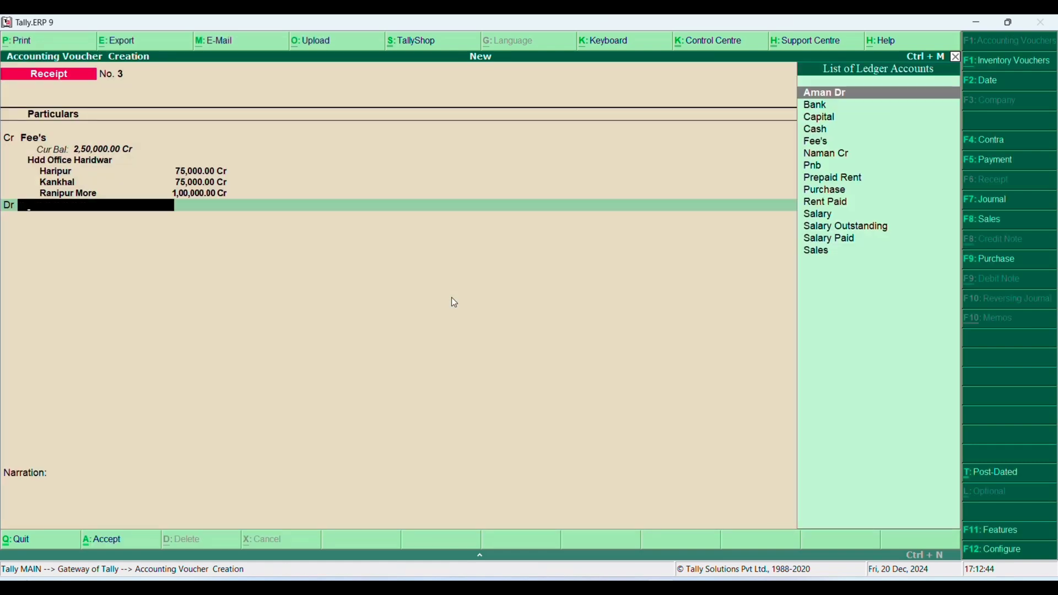
Step: Debit Cash with 2,50,000, add the narration "being fee's rec from centre's", save the receipt voucher and leave voucher entry
text(cash)
key(Return)
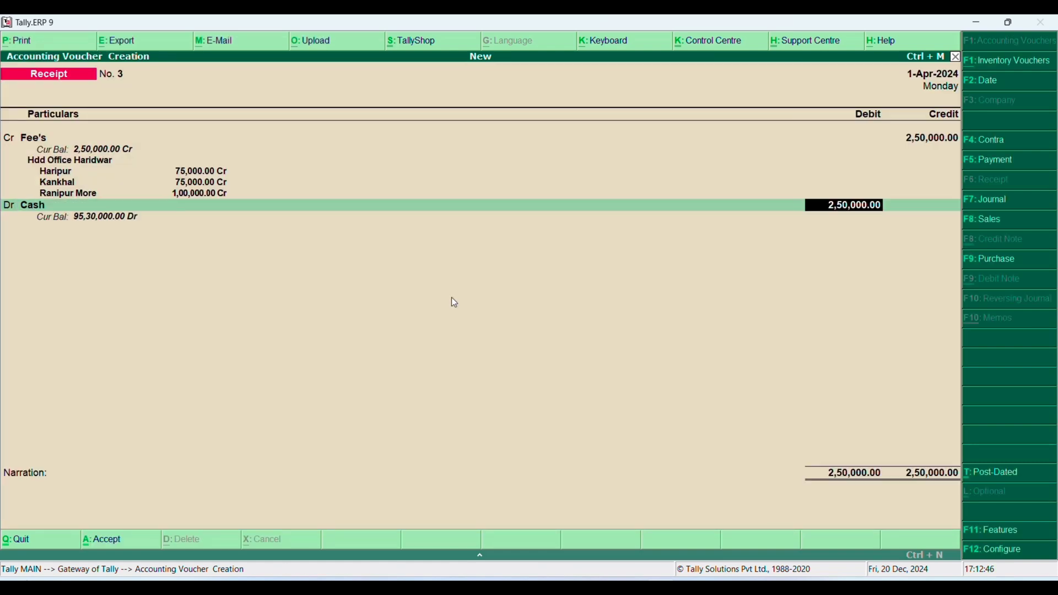
key(Return)
text(being r)
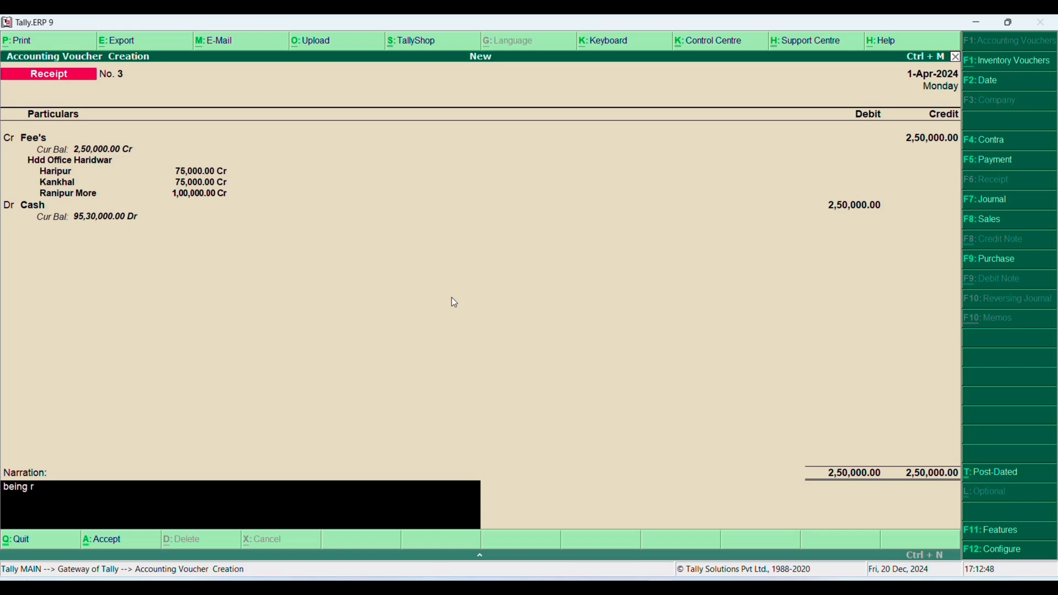
text(e)
key(BackSpace)
key(BackSpace)
text(fee's rec from centre)
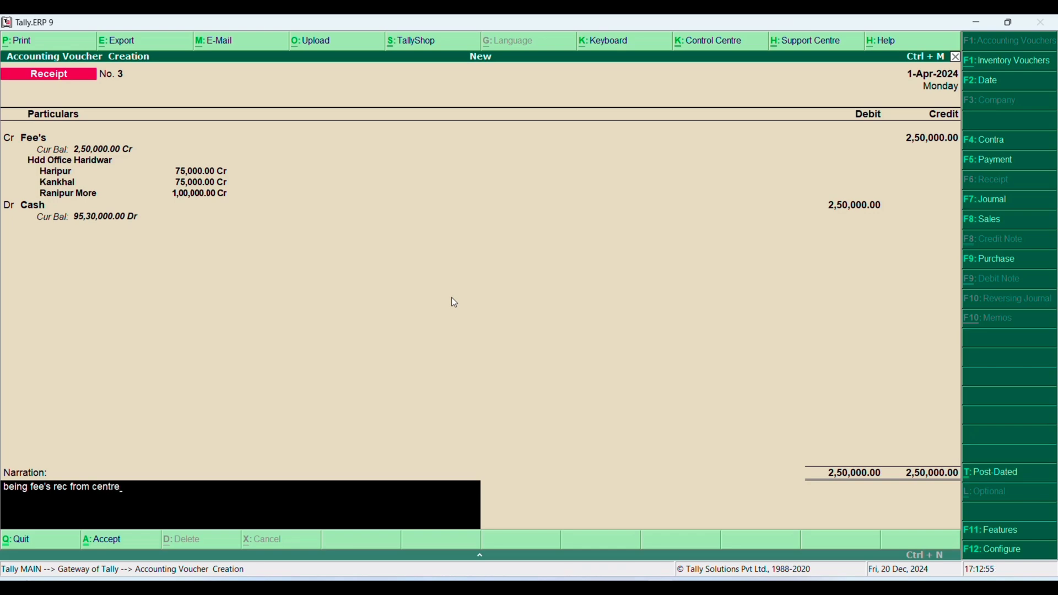
text('s)
key(Return)
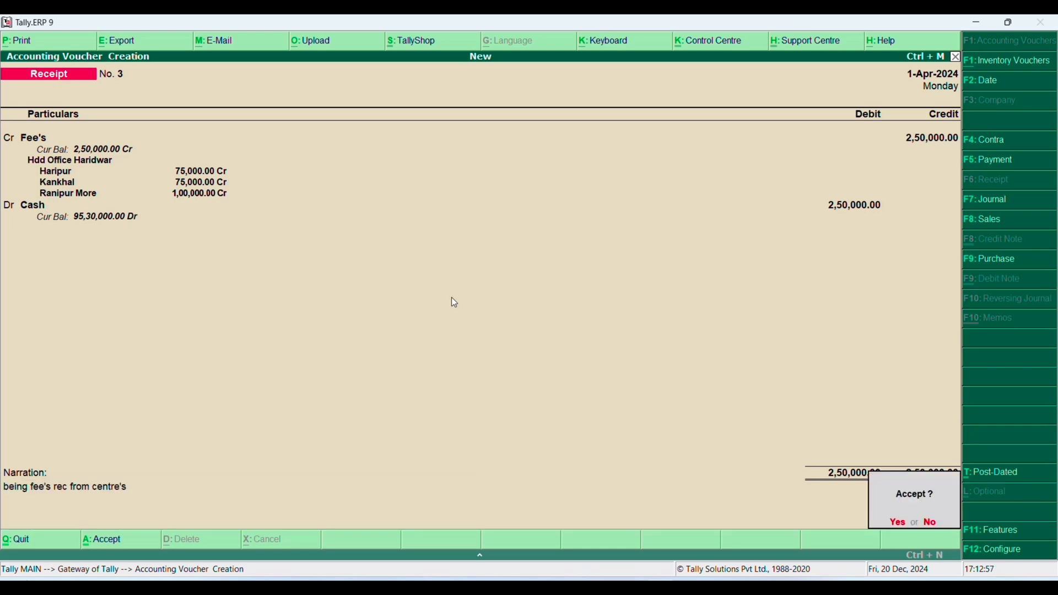
key(Return)
key(Escape)
Step: Review the cost centre summary of Hdd Office Haridwar, comparing each centre's debits, credits and closing balance, and return to the Display Menu
key(Down)
key(Down)
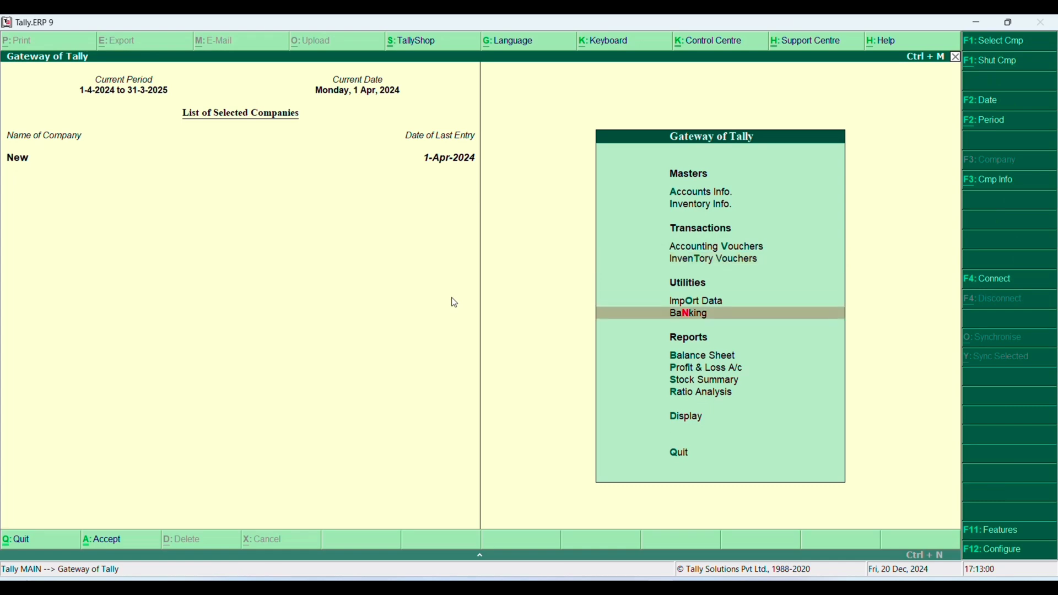
key(Down)
key(Down)
key(Down)
key(Down)
key(Down)
key(Down)
key(Up)
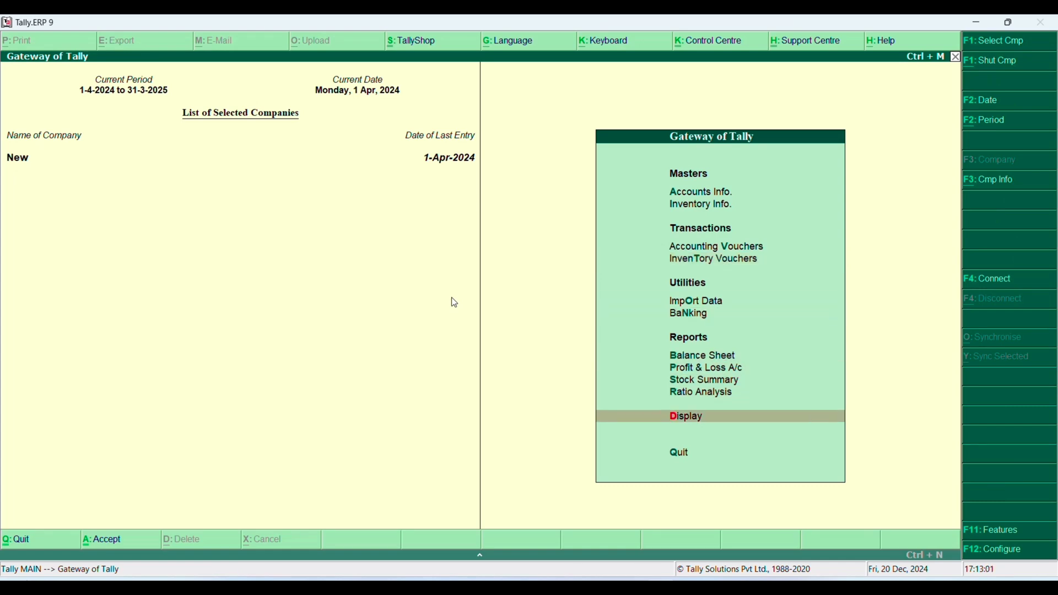
key(Return)
key(Down)
key(Down)
key(Down)
key(Down)
key(Down)
key(Down)
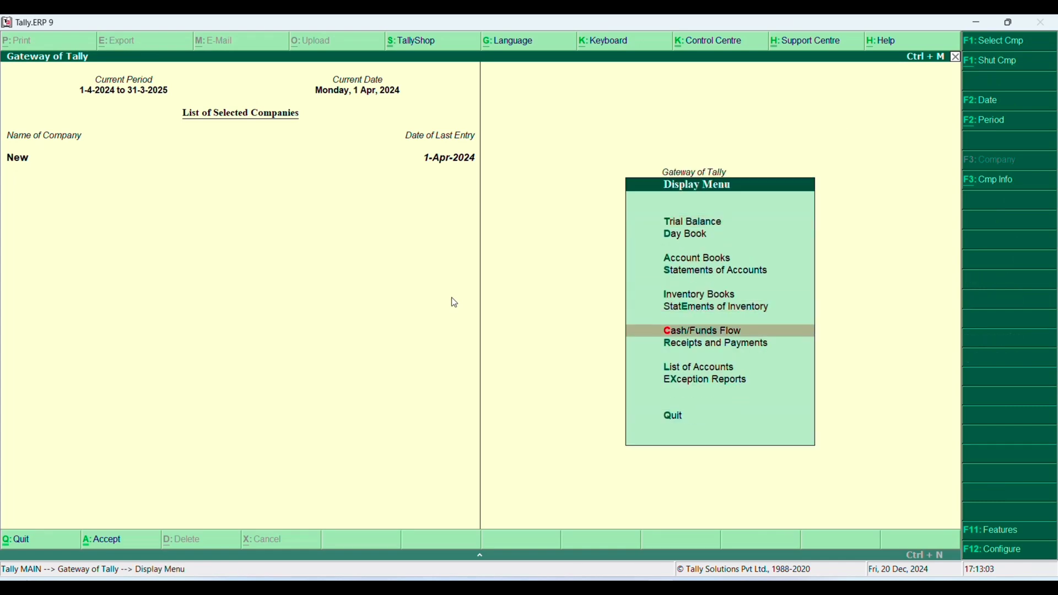
key(Up)
key(Up)
key(Return)
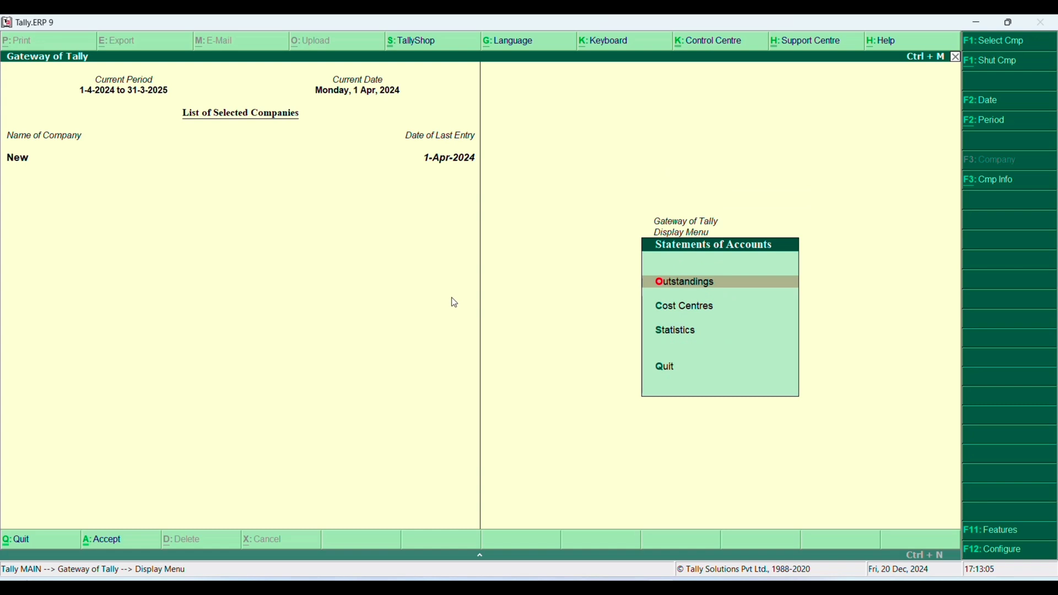
key(Down)
key(Return)
key(Return)
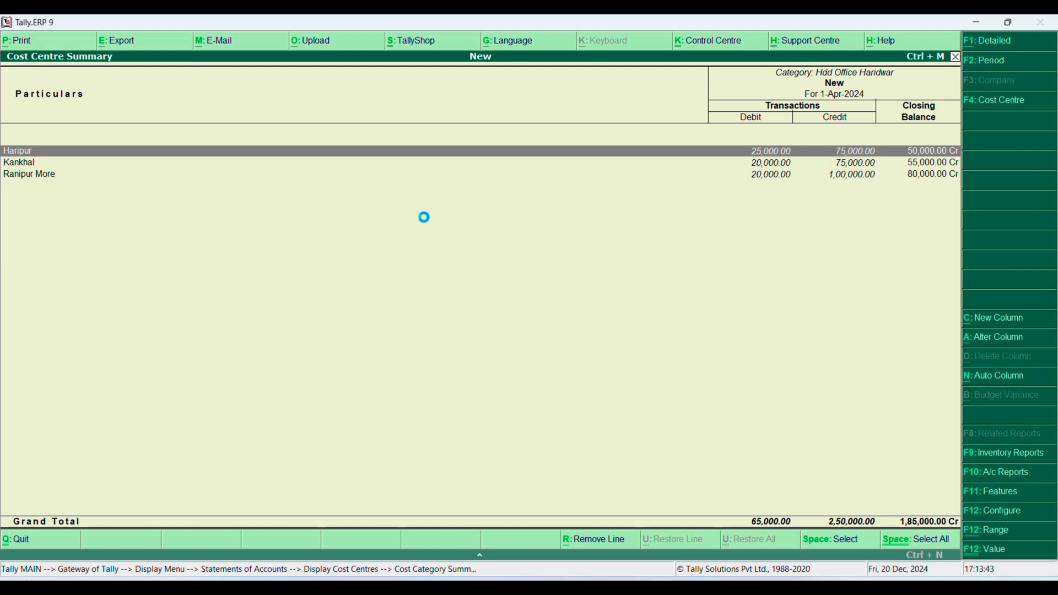
key(Escape)
key(Escape)
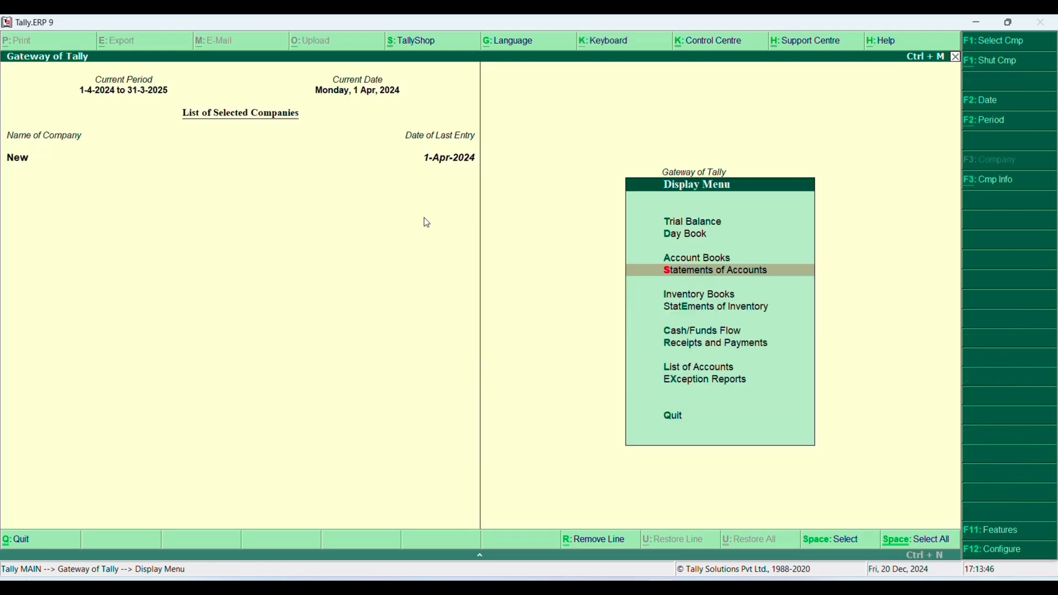